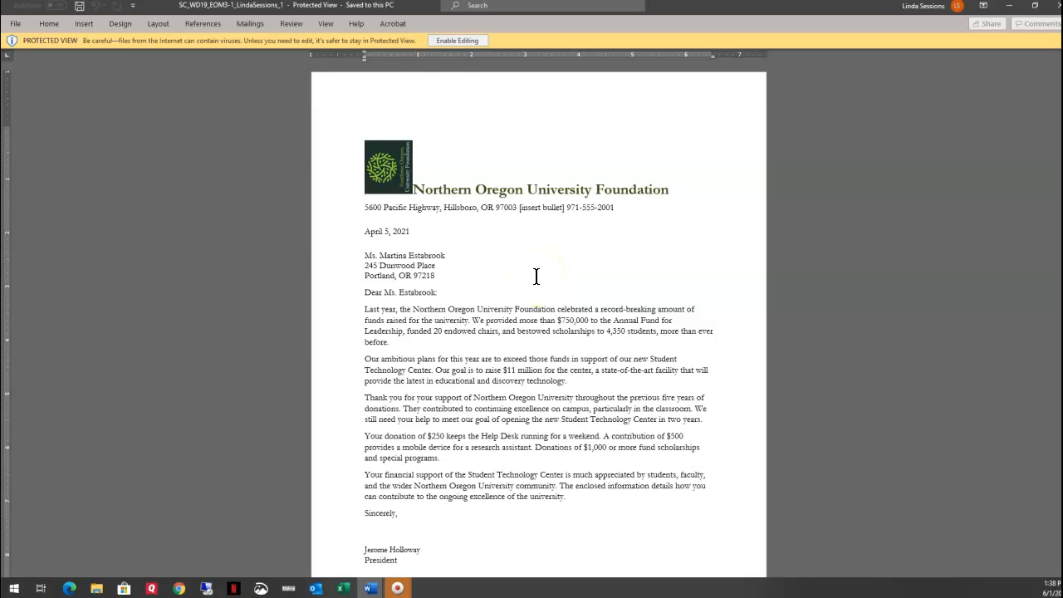
Step: Enable editing of the protected document and open the save dialog for a copy on this PC
left_click(459, 141)
left_click(453, 41)
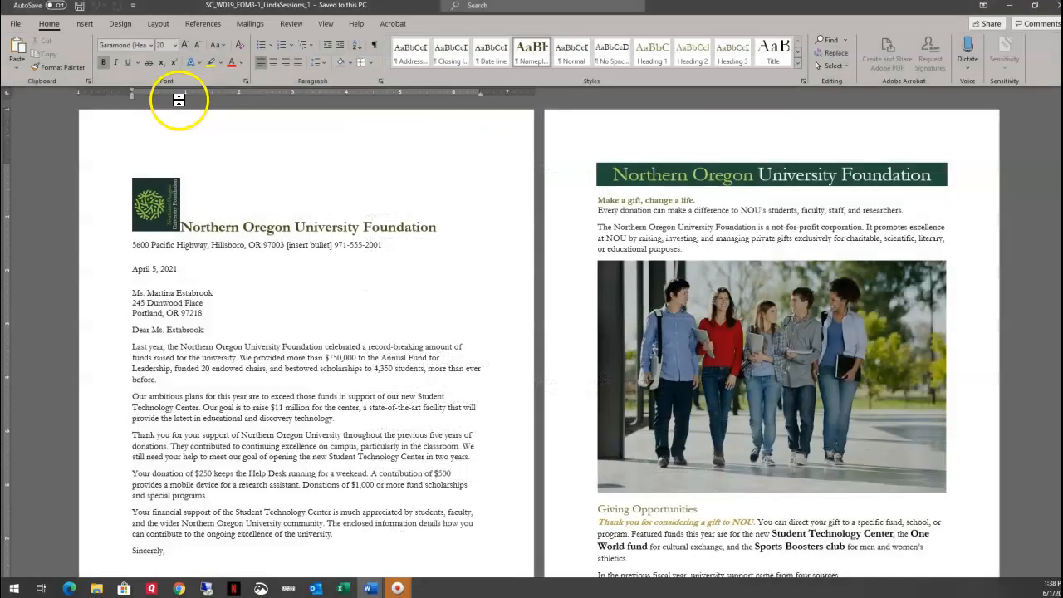
left_click(14, 25)
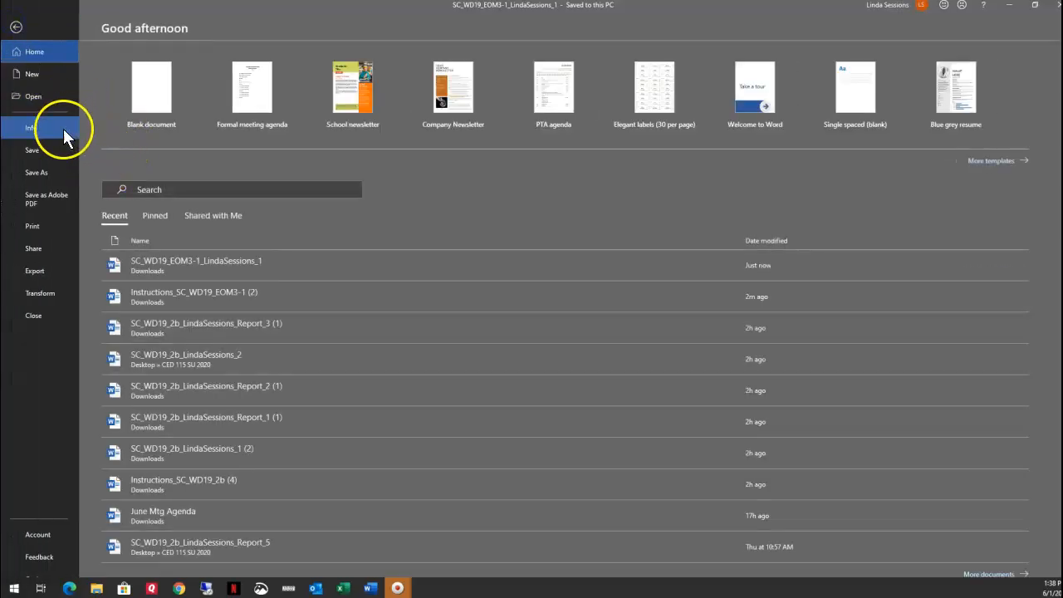
left_click(37, 172)
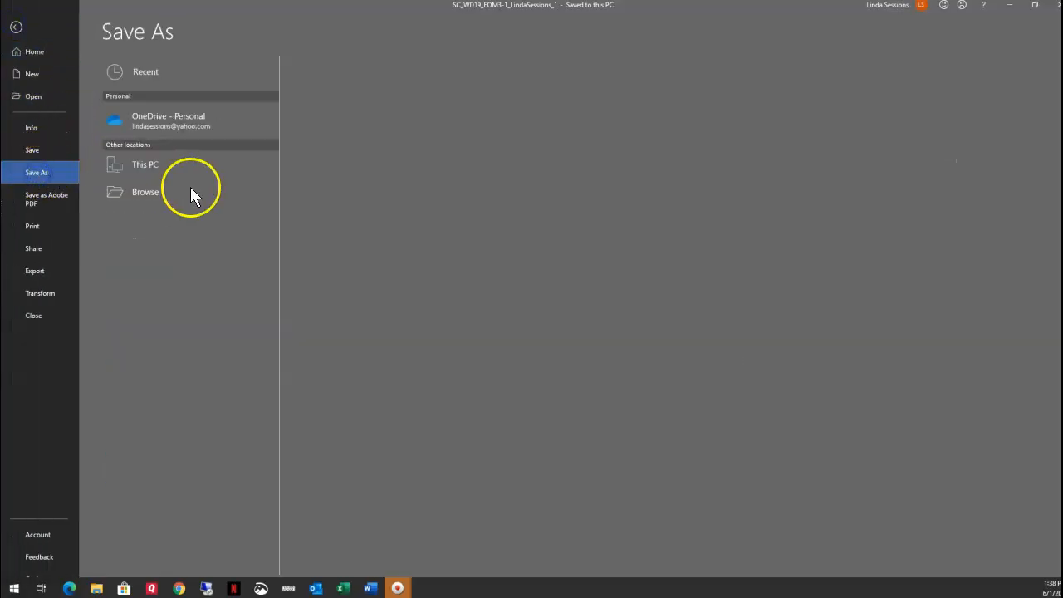
left_click(154, 165)
left_click(145, 220)
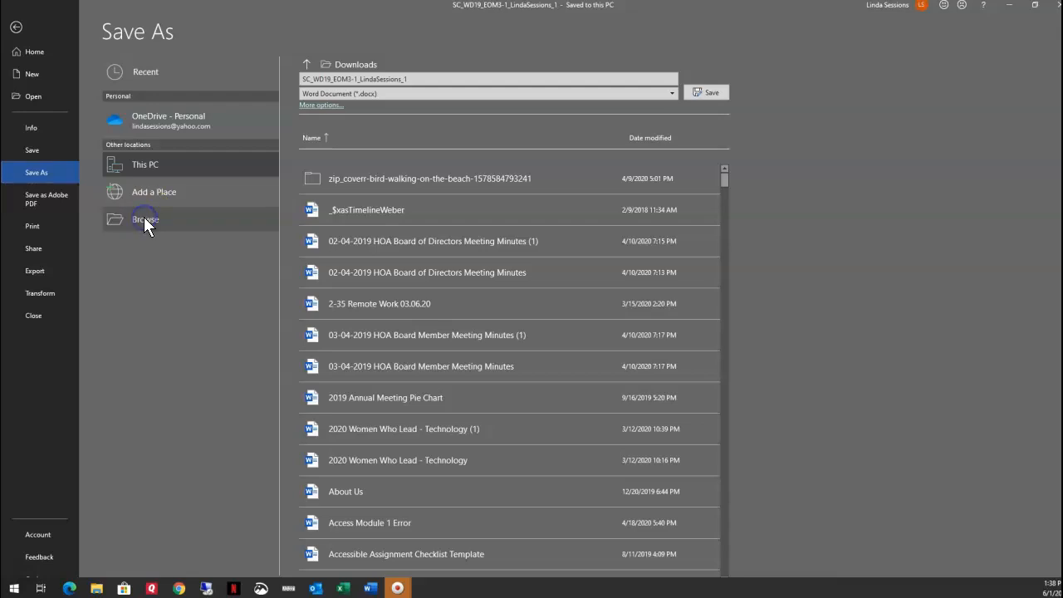
Step: Save the copy in the Desktop folder CED 115 SU 2020, changing the ending of the file name to _2
left_click_drag(88, 136, 88, 52)
left_click(47, 79)
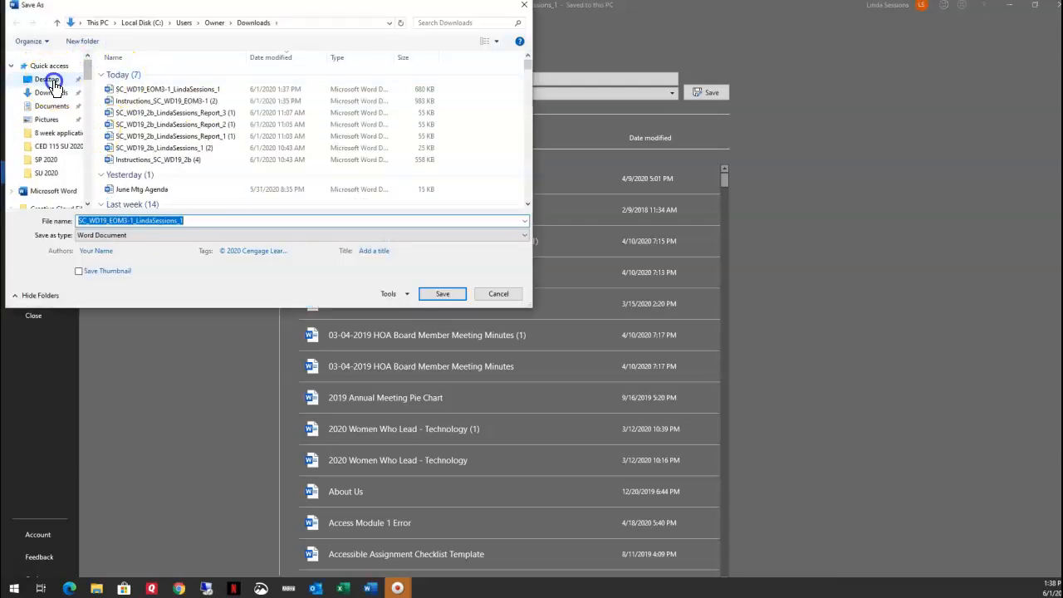
left_click_drag(529, 87, 443, 157)
left_click(137, 159)
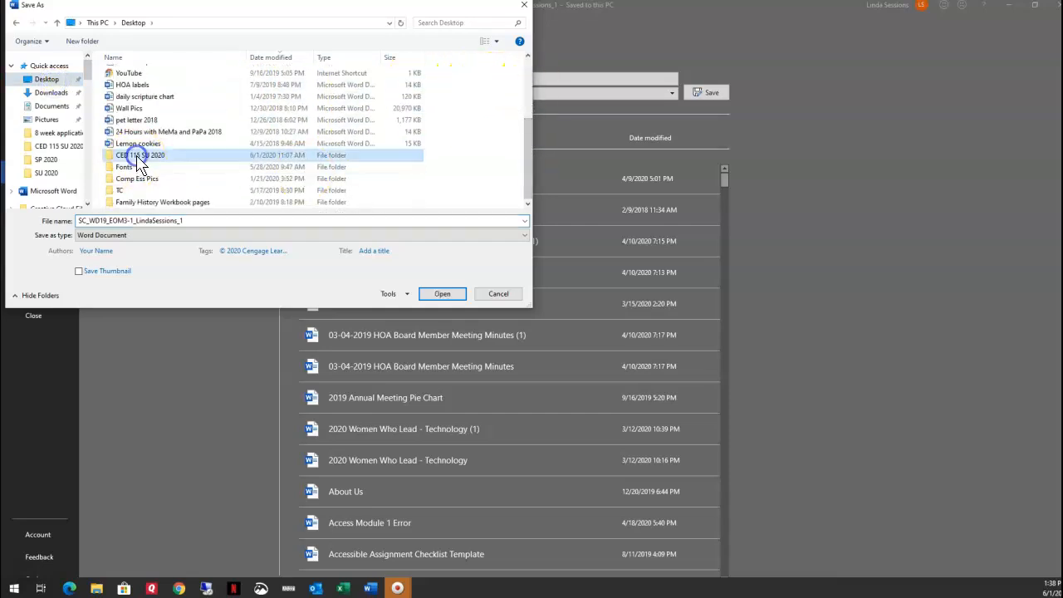
double_click(124, 160)
left_click(199, 219)
double_click(200, 219)
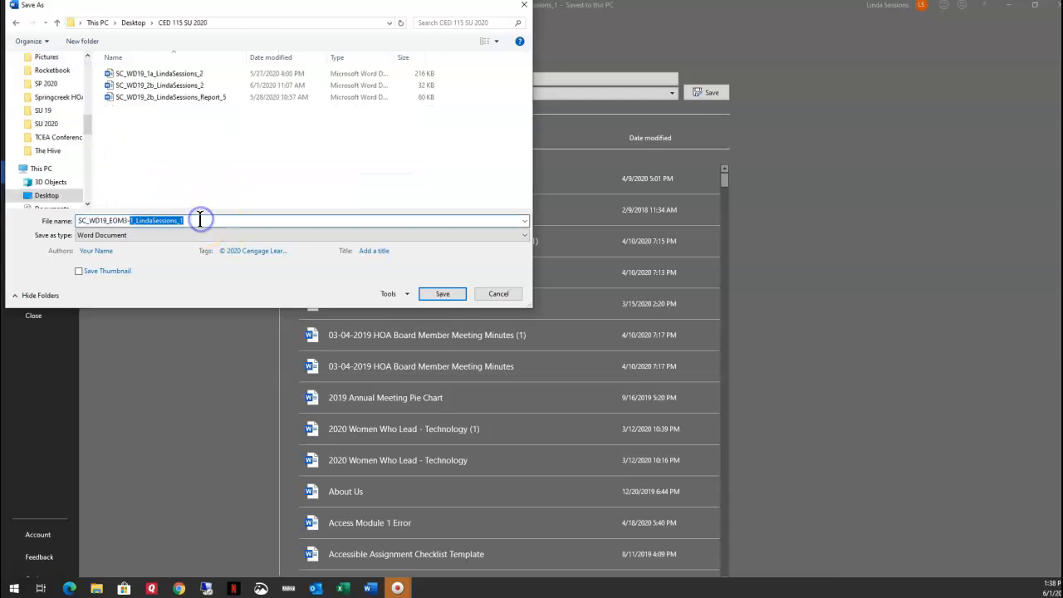
left_click(200, 219)
key("BackSpace")
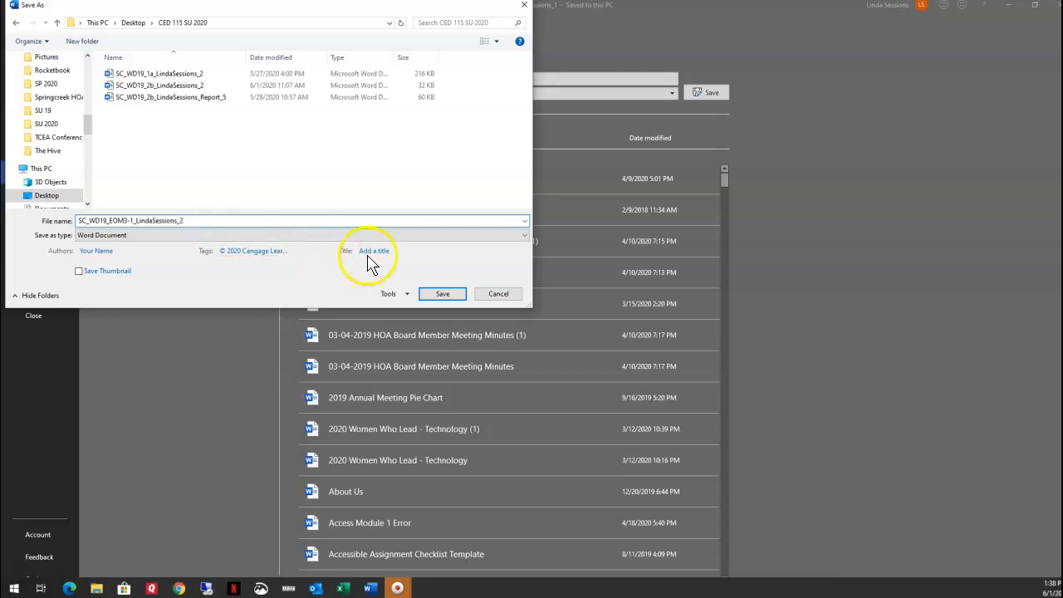
left_click(428, 294)
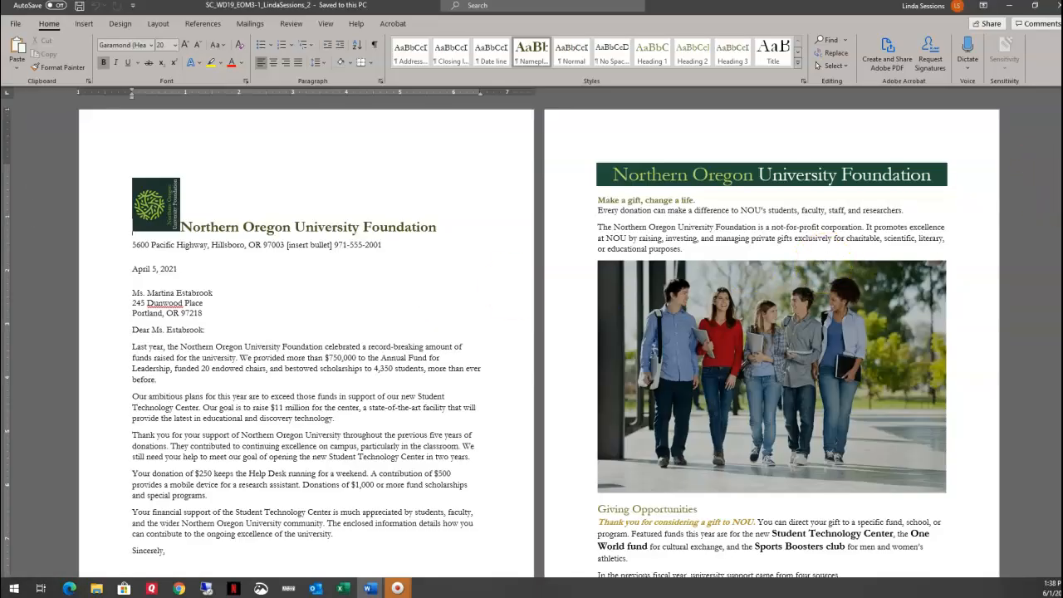
Step: Rotate the foundation logo in the letterhead 90° to the right
scroll(517, 374, "down", 5)
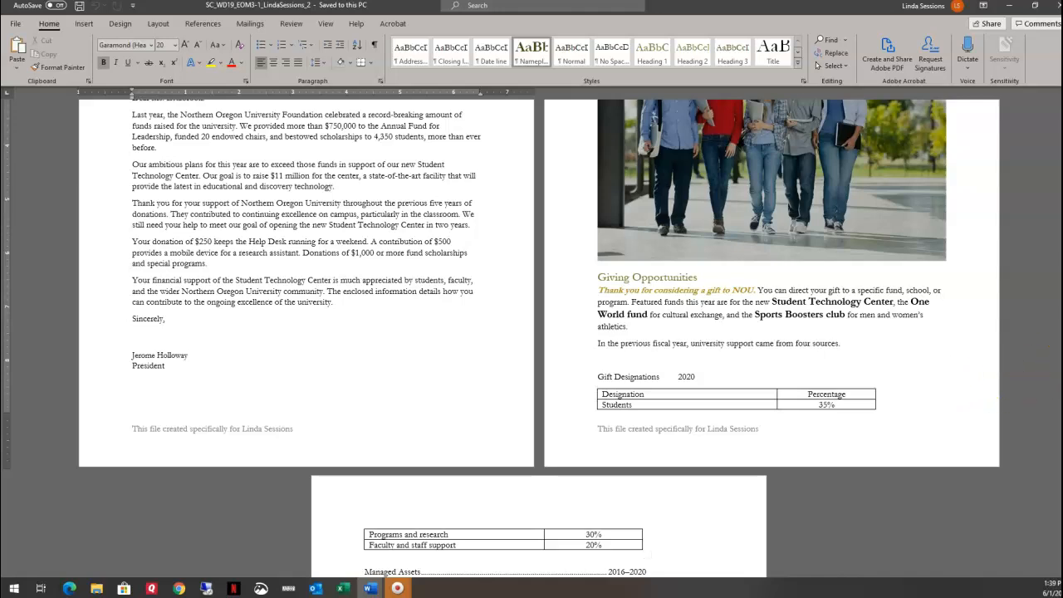
scroll(539, 338, "up", 5)
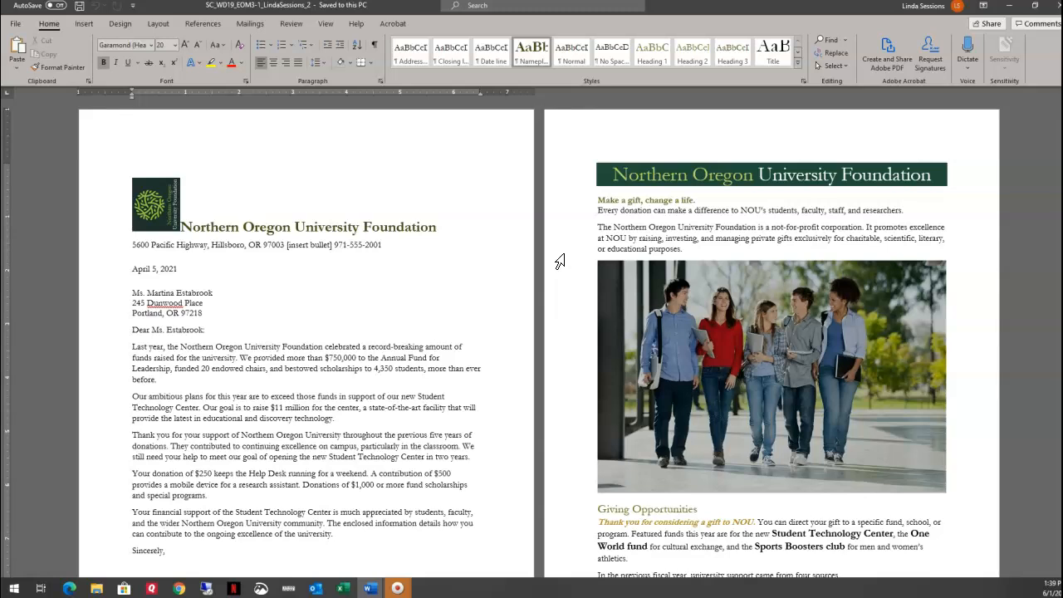
left_click(160, 198)
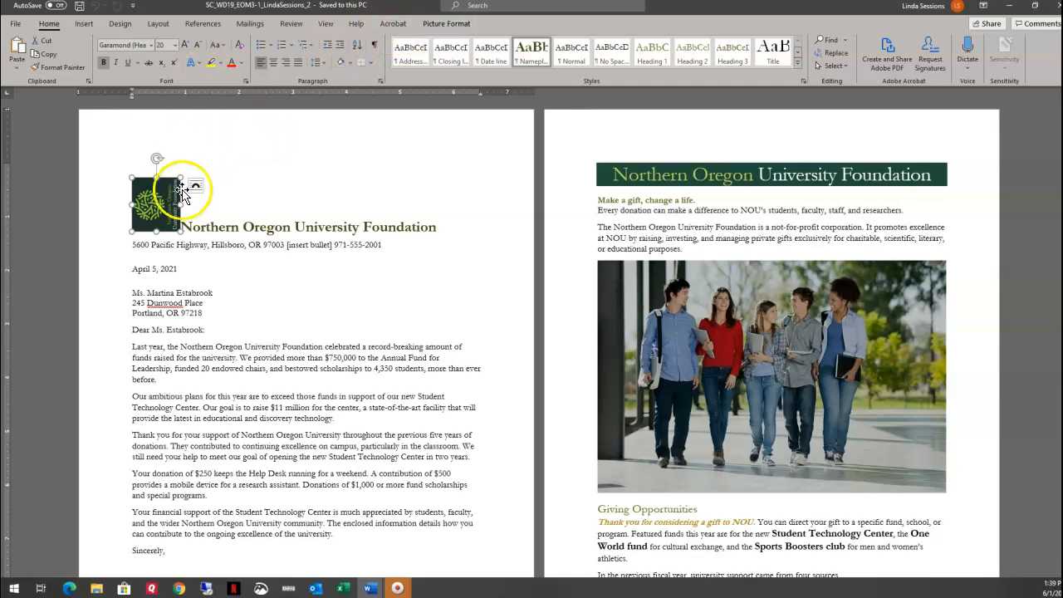
left_click(444, 25)
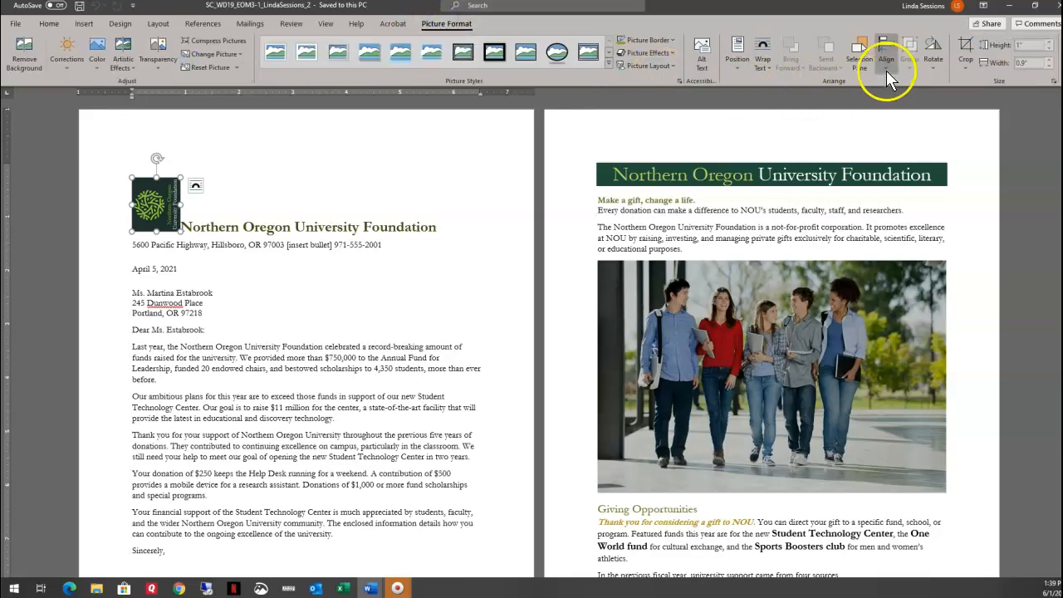
left_click(931, 63)
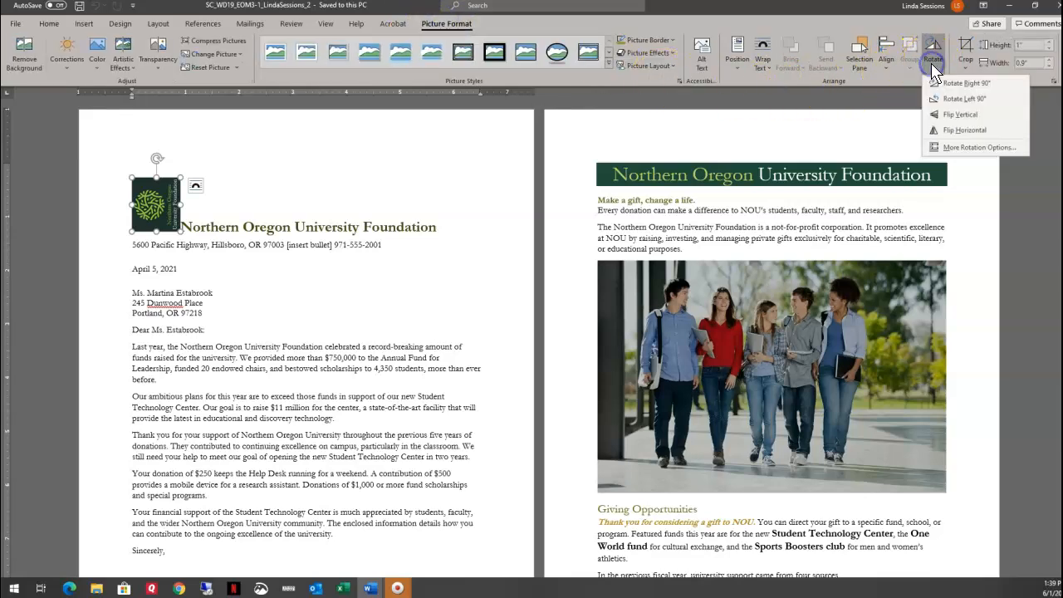
left_click(939, 83)
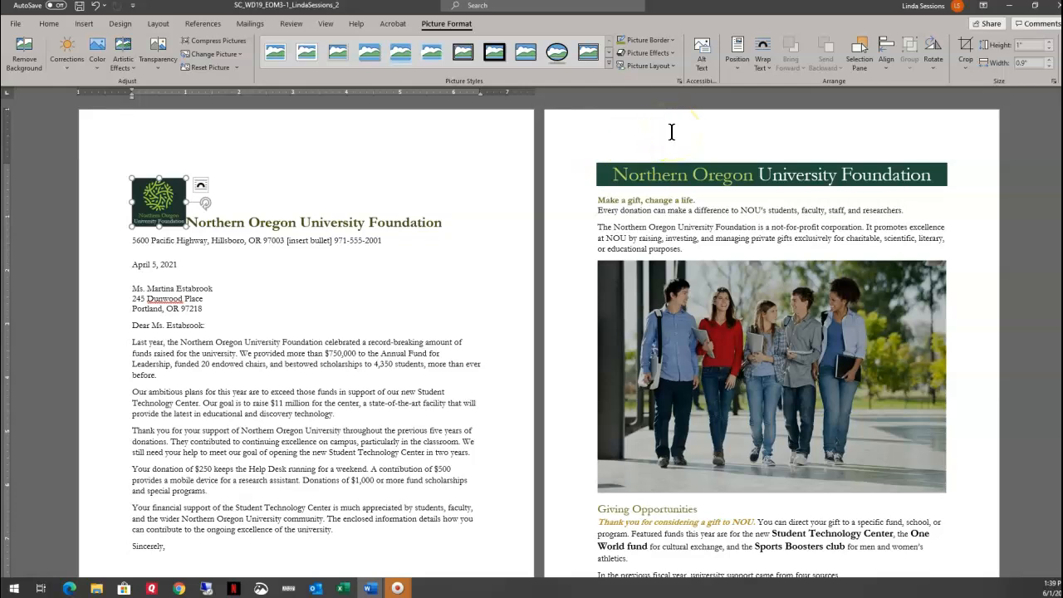
Step: Try to position the logo in the top-left corner of the letter page with text wrapping
left_click(738, 67)
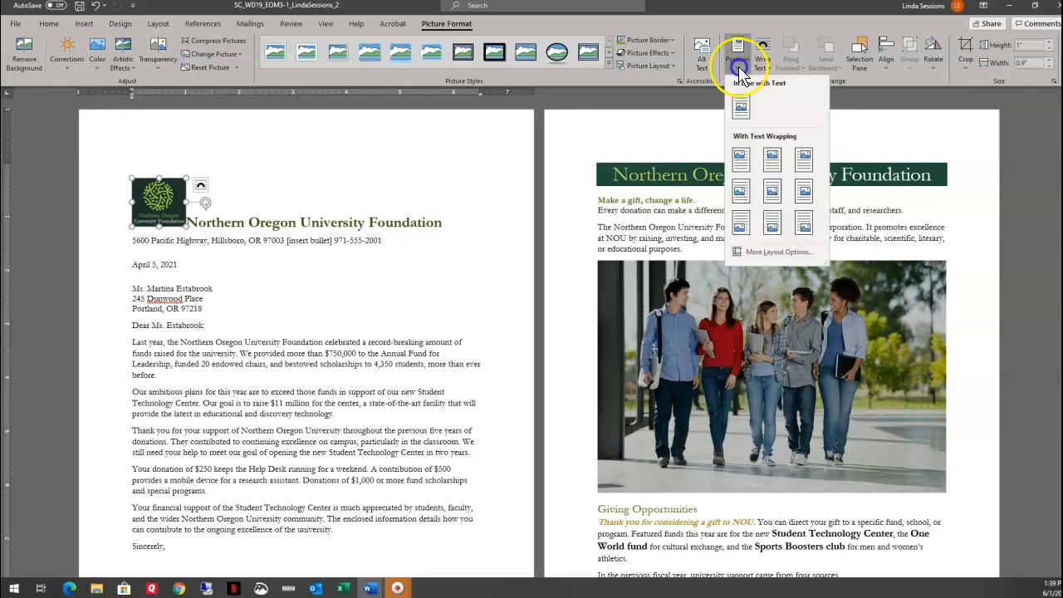
left_click(738, 158)
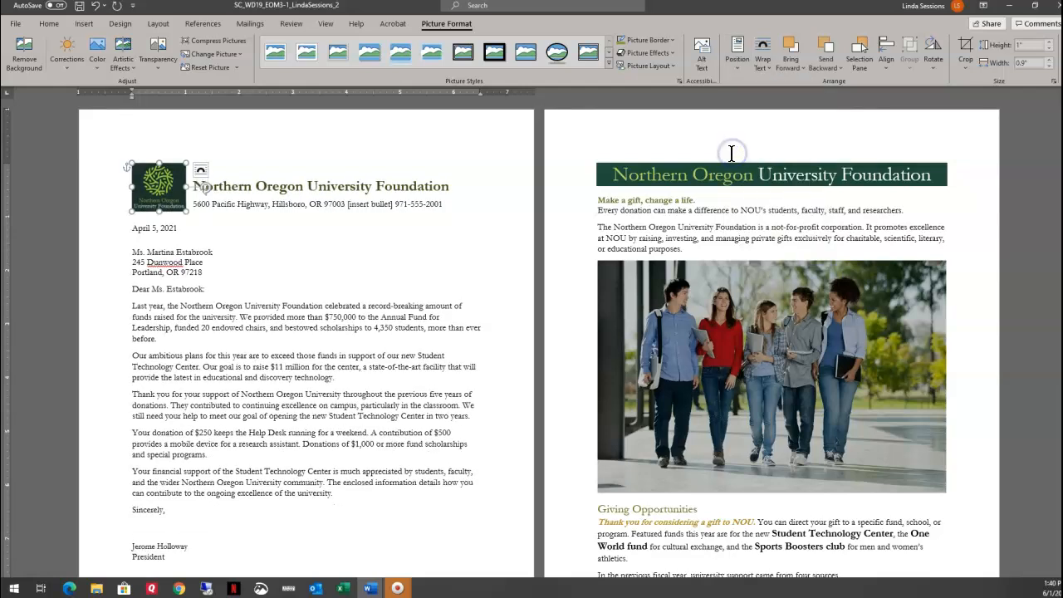
left_click(133, 229)
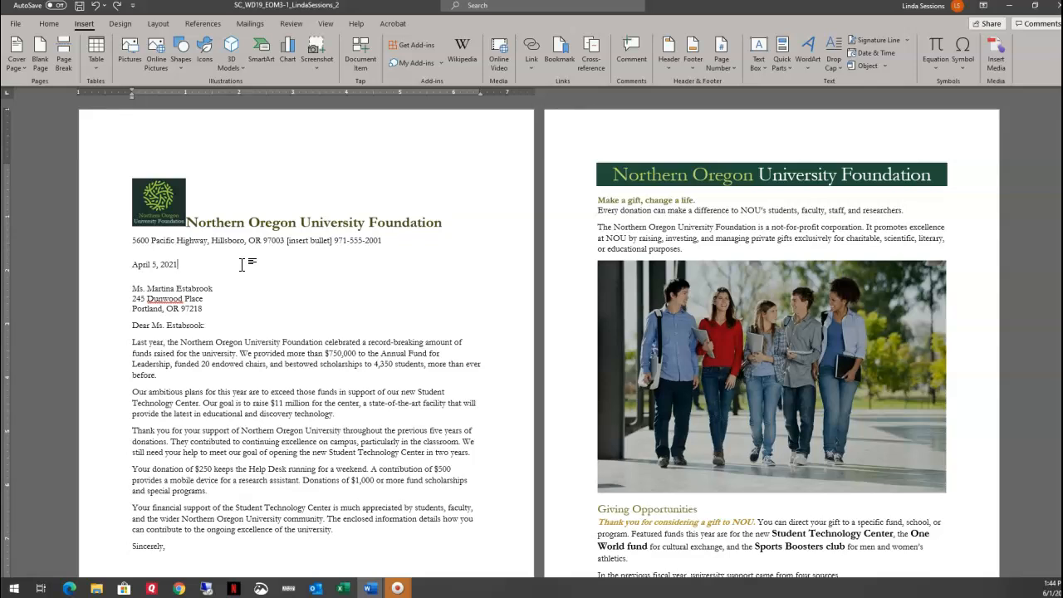
Step: Select the [insert bullet] placeholder in the letterhead's address line and open the full Symbol dialog
left_click_drag(287, 240, 334, 240)
left_click(301, 246)
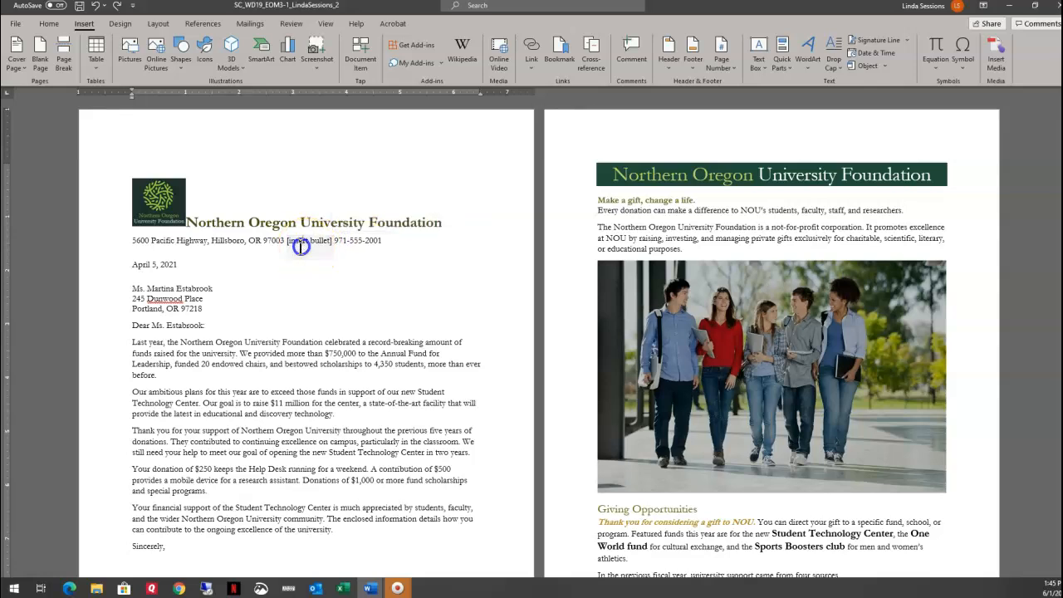
left_click_drag(287, 241, 332, 240)
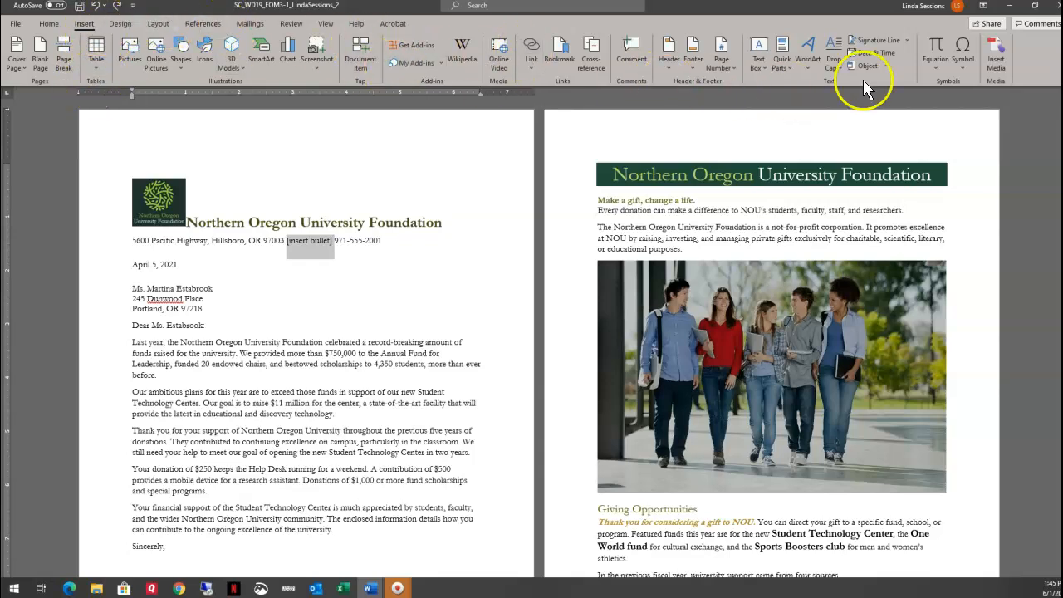
left_click(966, 65)
left_click(988, 157)
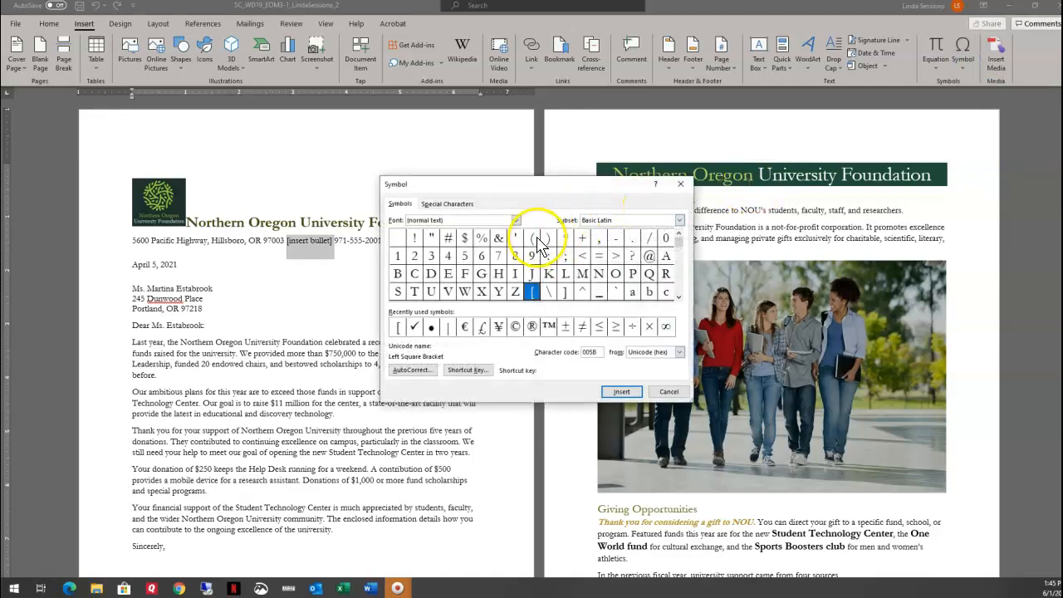
Step: Choose Symbol as the font for the symbol that replaces the placeholder
left_click(515, 221)
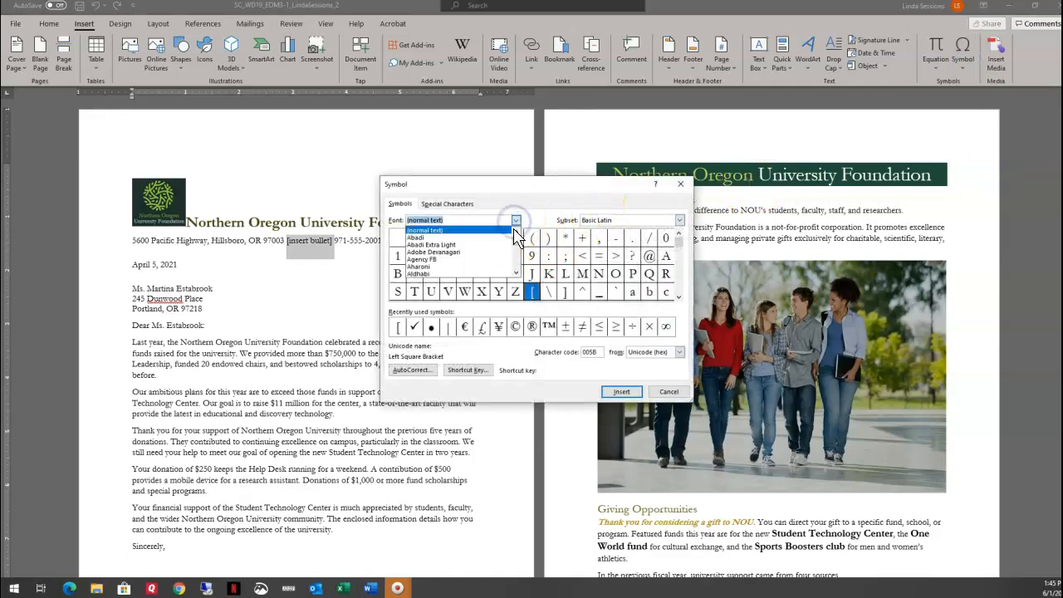
left_click(515, 273)
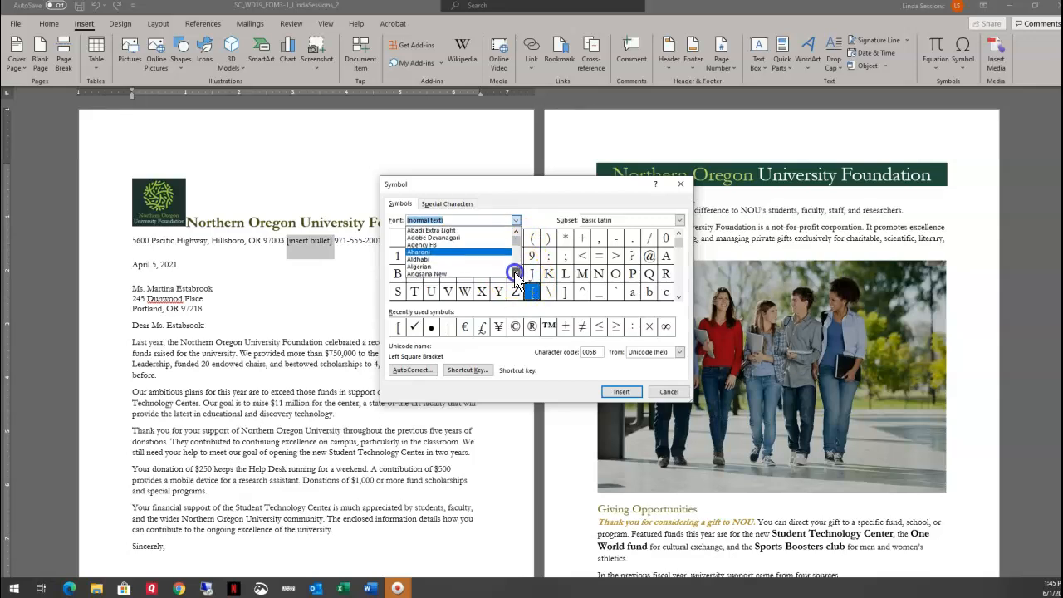
mouse_move(515, 273)
left_mouse_down()
mouse_move(514, 253)
mouse_move(515, 274)
left_mouse_up()
left_click(515, 272)
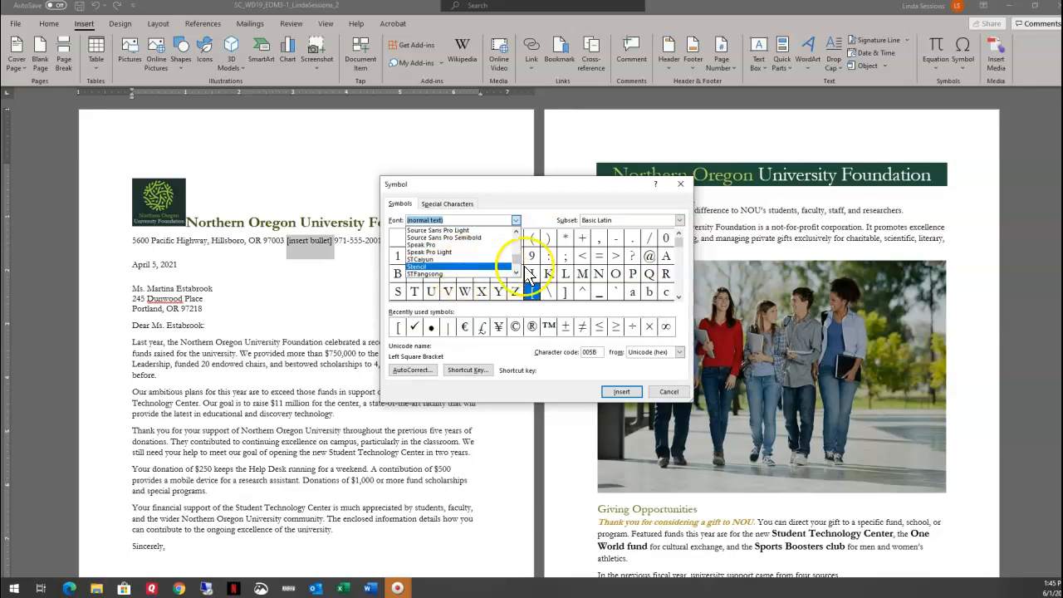
left_click(517, 273)
left_click(518, 271)
left_click(519, 271)
left_click(519, 272)
left_click(519, 270)
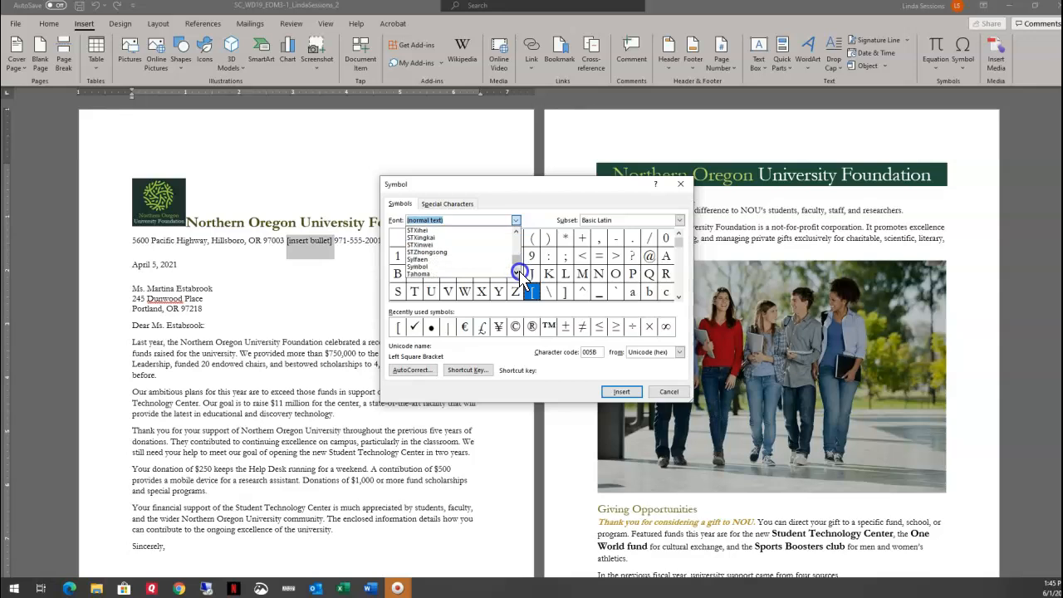
left_click(440, 269)
Step: Replace the placeholder with the round bullet symbol, character code 183, and close the Symbol dialog
left_click(678, 296)
left_click(678, 297)
left_click(678, 297)
left_click(678, 297)
left_click(678, 298)
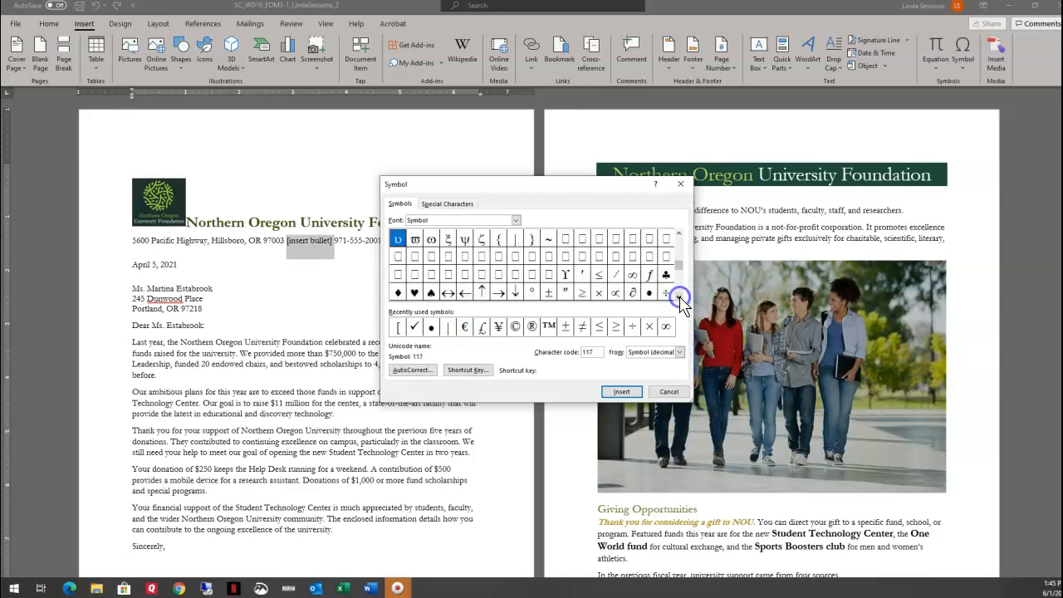
left_click(649, 294)
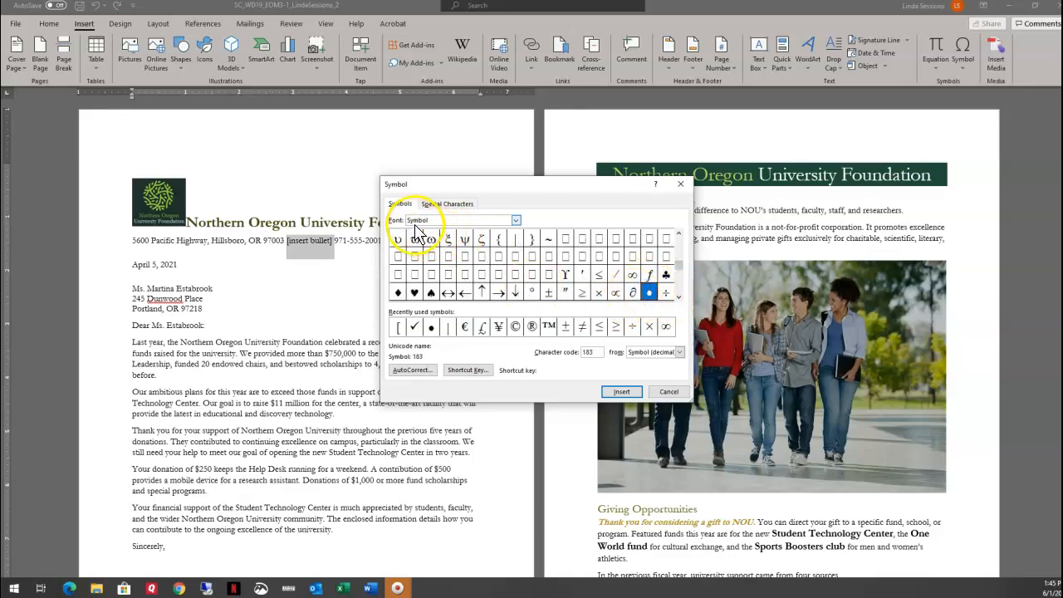
left_click(622, 392)
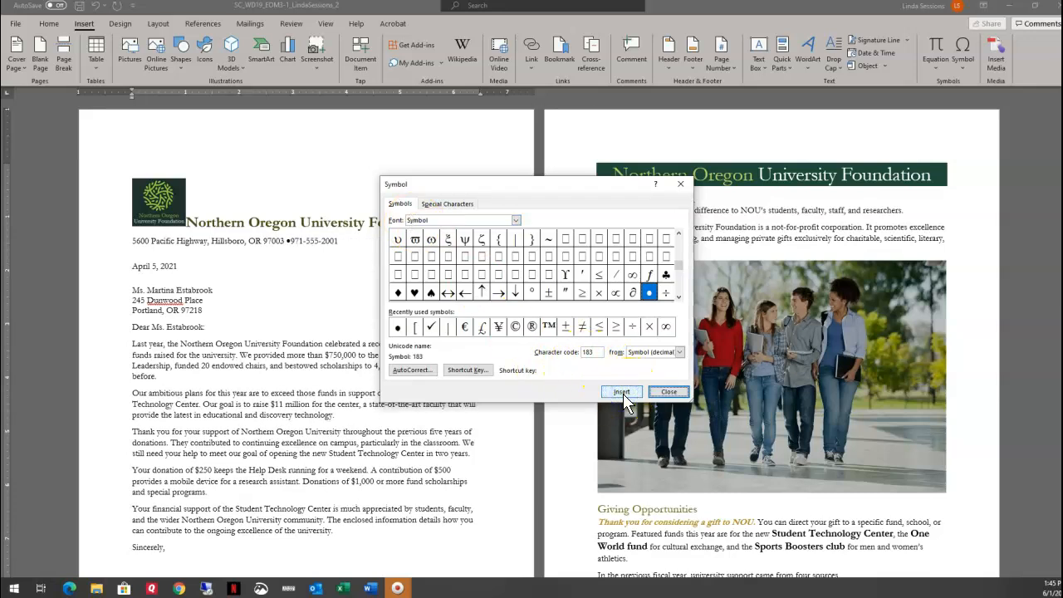
left_click(669, 391)
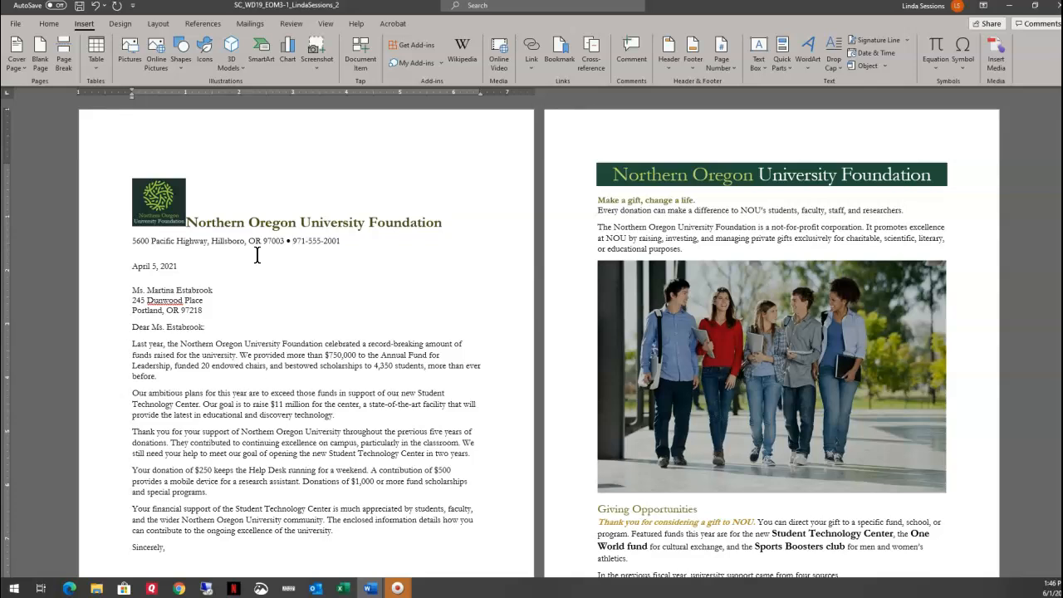
Step: Set up a paragraph border for the letterhead's address line with the second, dotted line style, olive green theme color and 1 ½ pt width
left_click(44, 28)
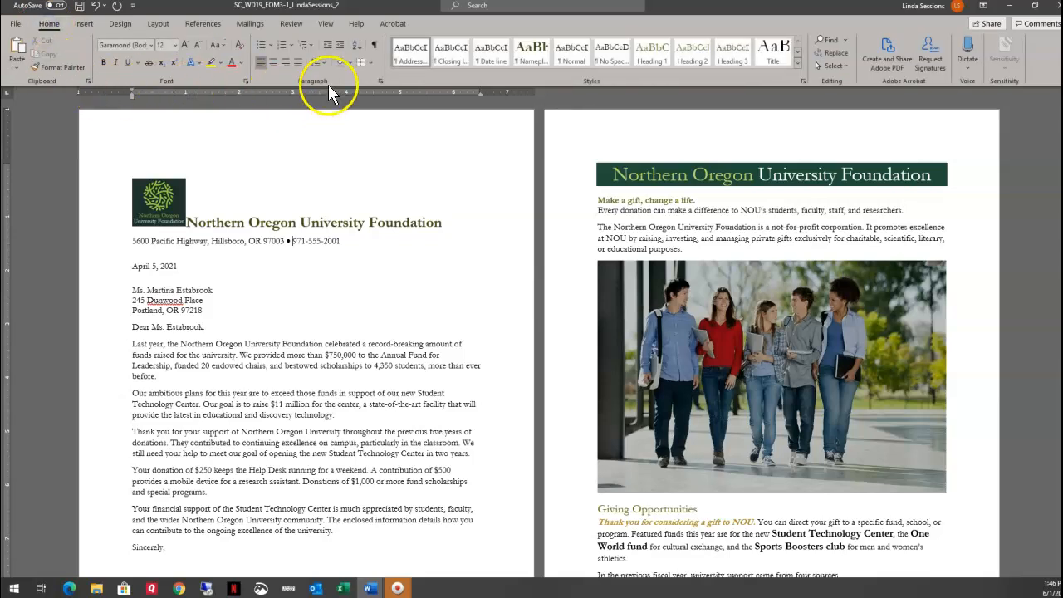
left_click(371, 63)
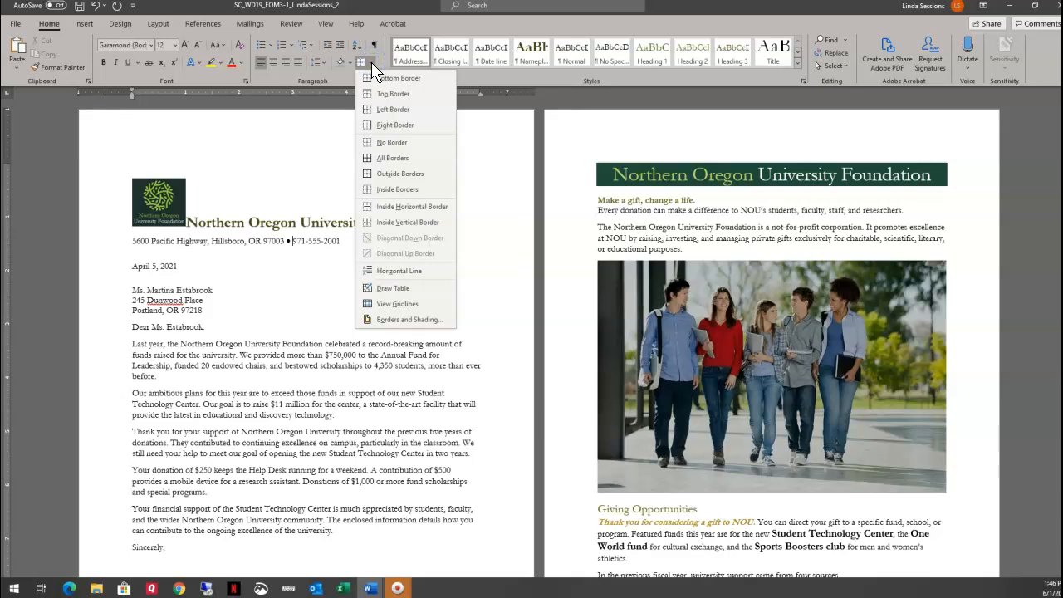
left_click(380, 320)
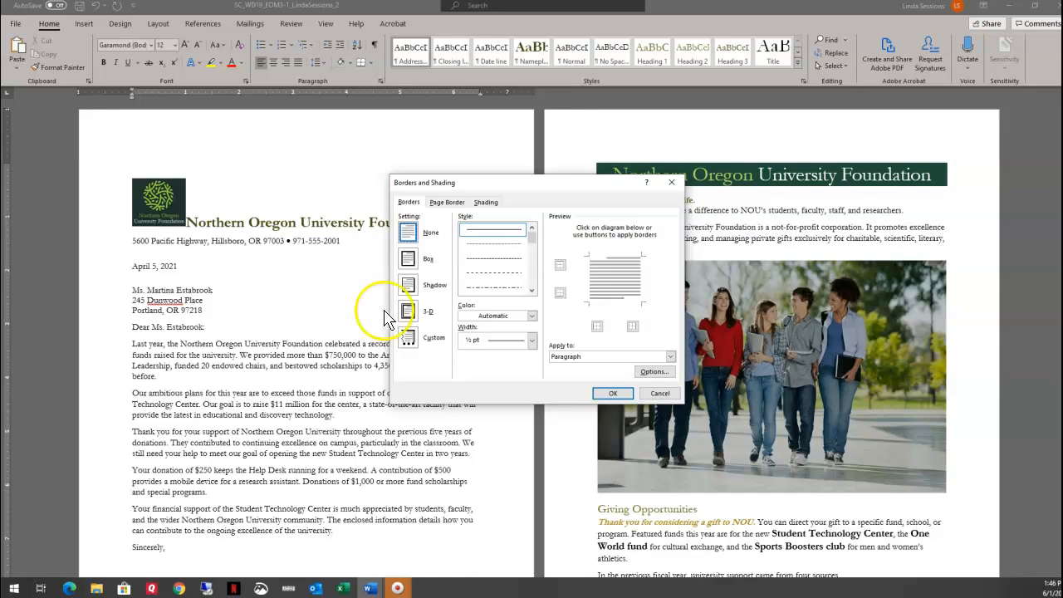
left_click(478, 246)
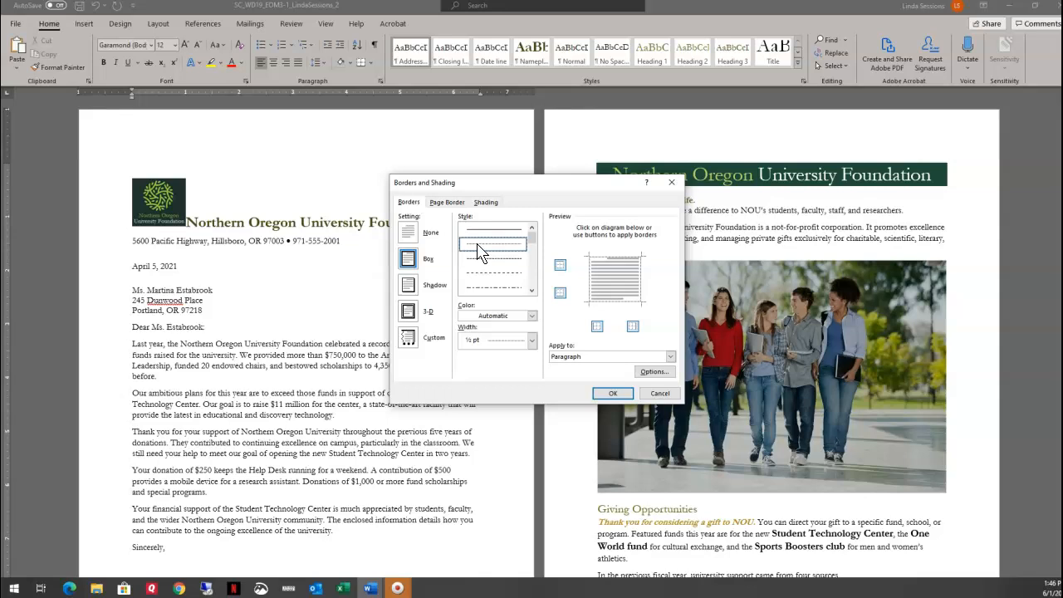
left_click(532, 319)
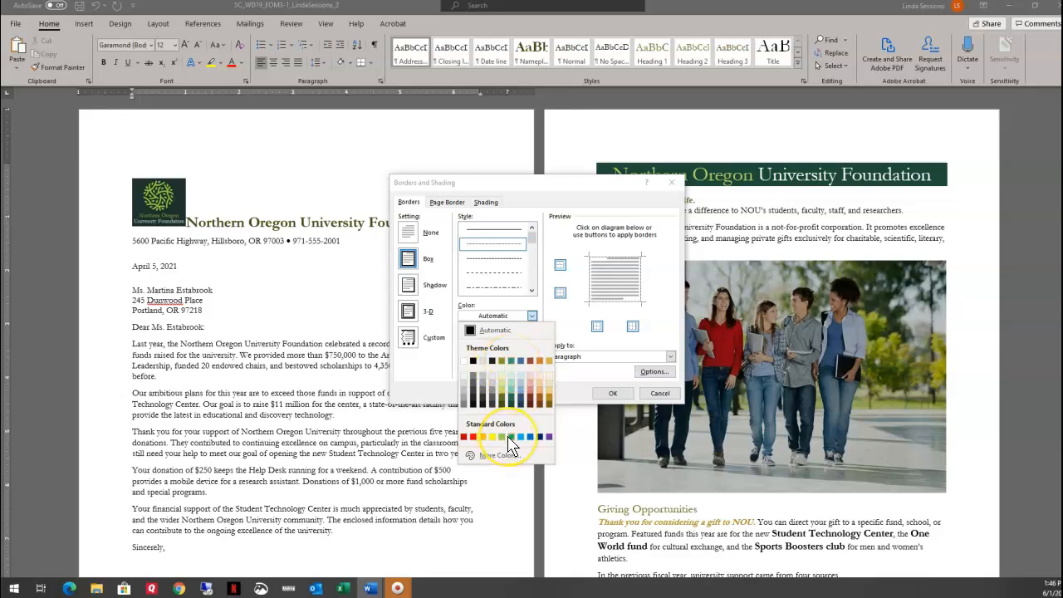
left_click(502, 363)
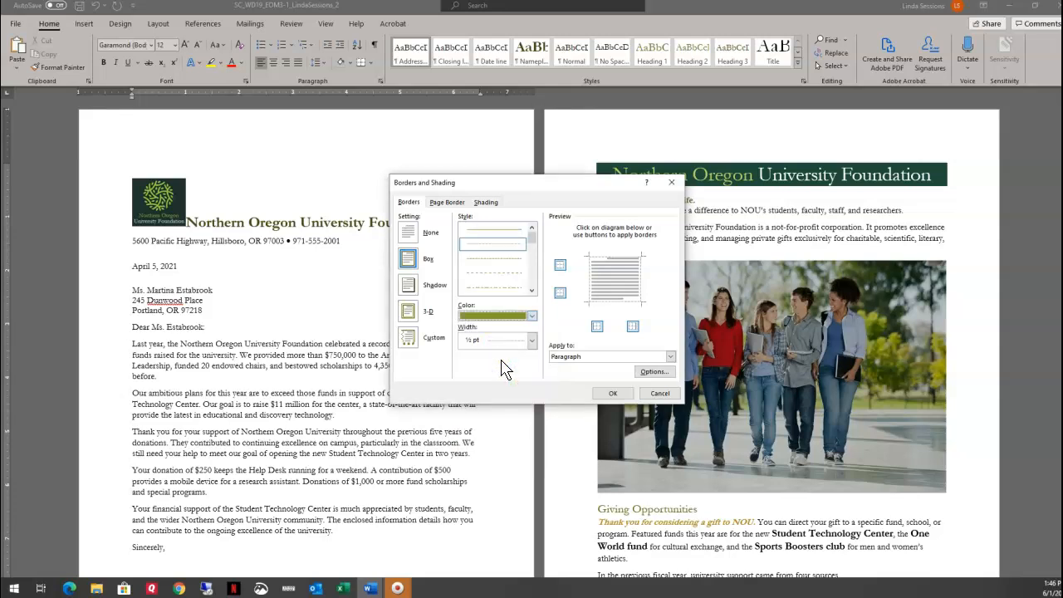
left_click(532, 341)
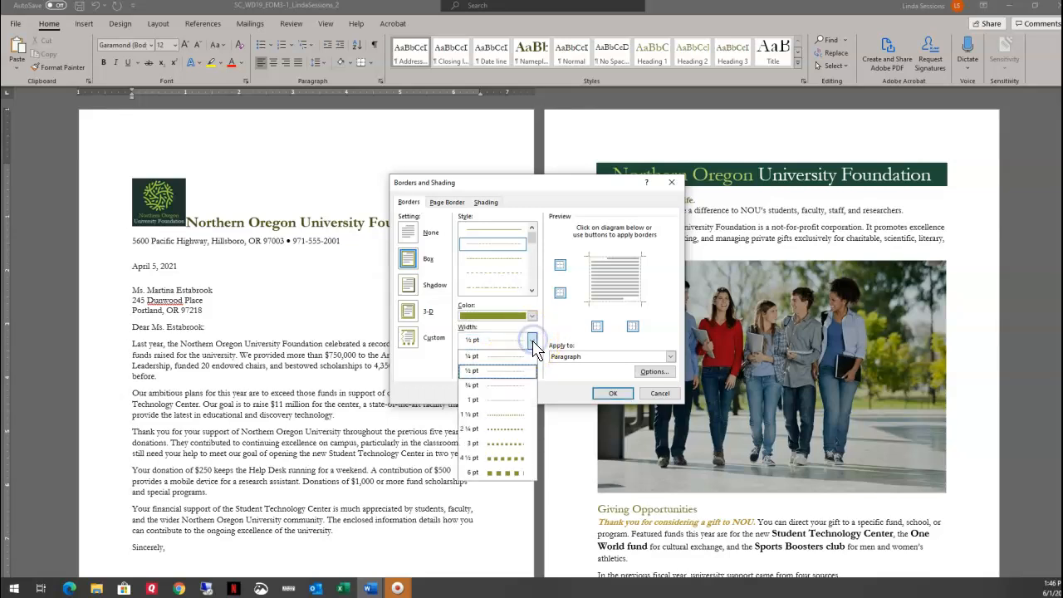
left_click(503, 415)
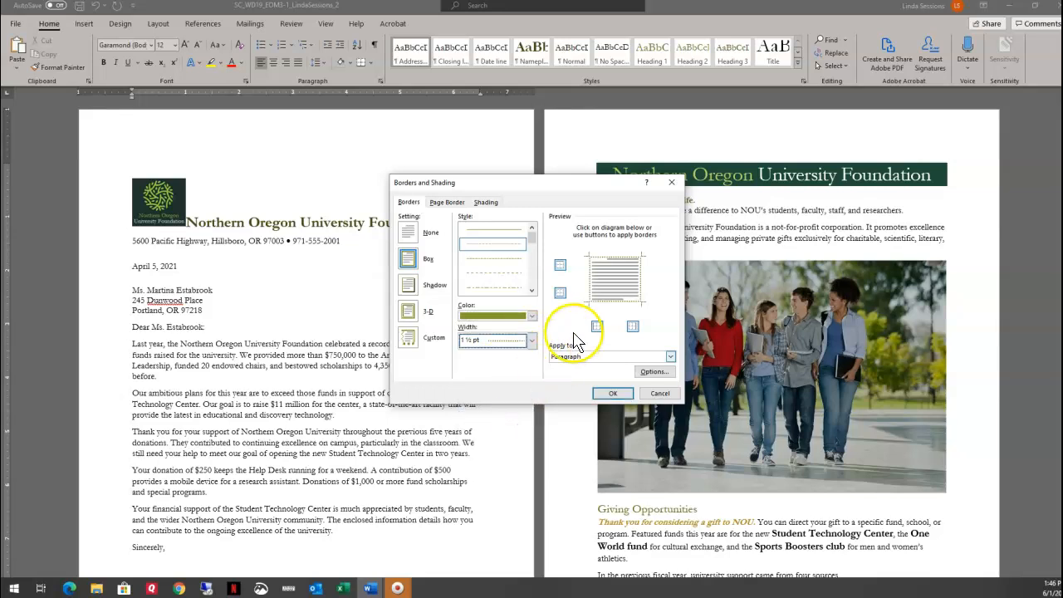
Step: Keep only the bottom border for the address line and apply it to the paragraph
left_click(591, 282)
left_click(605, 261)
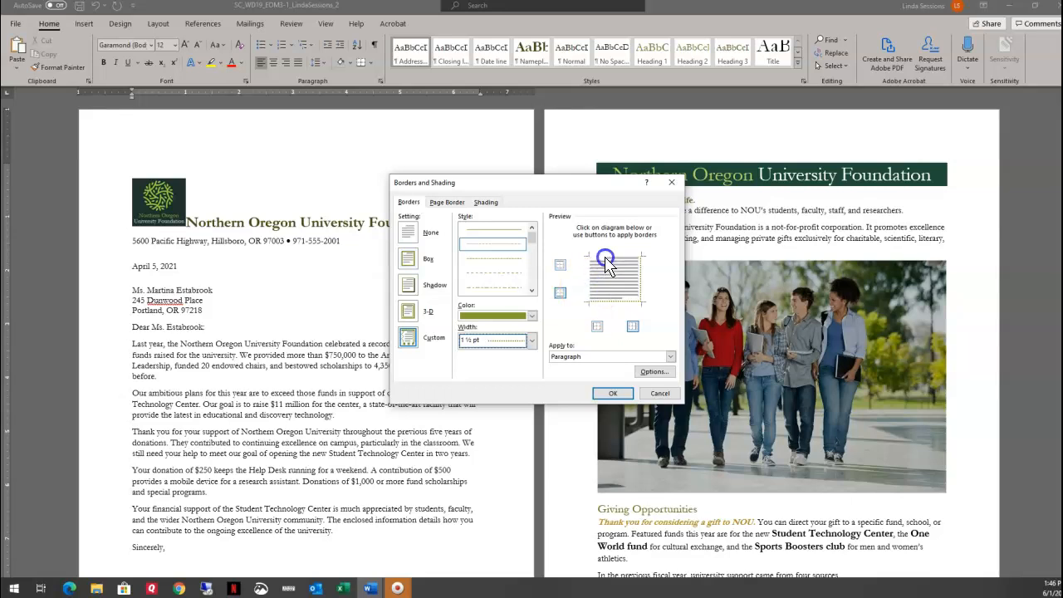
left_click(638, 279)
left_click(613, 304)
left_click(609, 393)
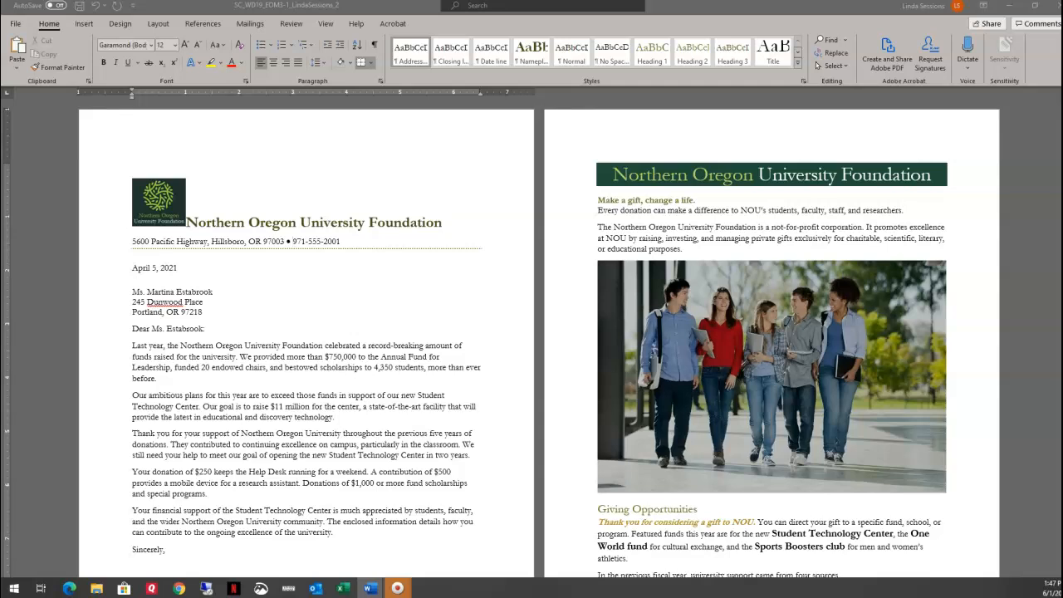
Step: Position the logo in the top-left corner of the letter page with text wrapping, then deselect it
left_click(148, 206)
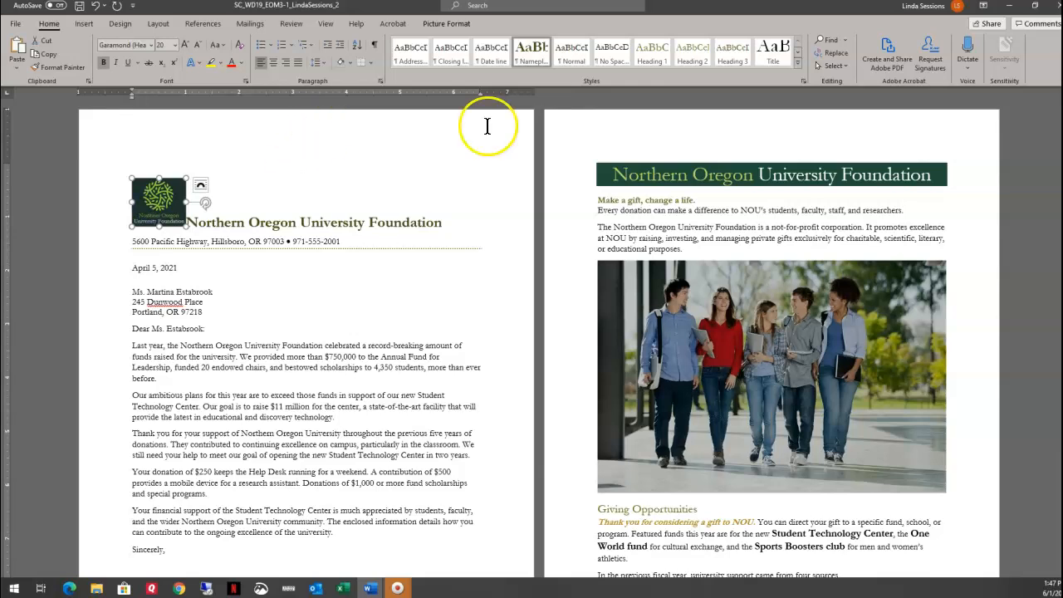
left_click(428, 23)
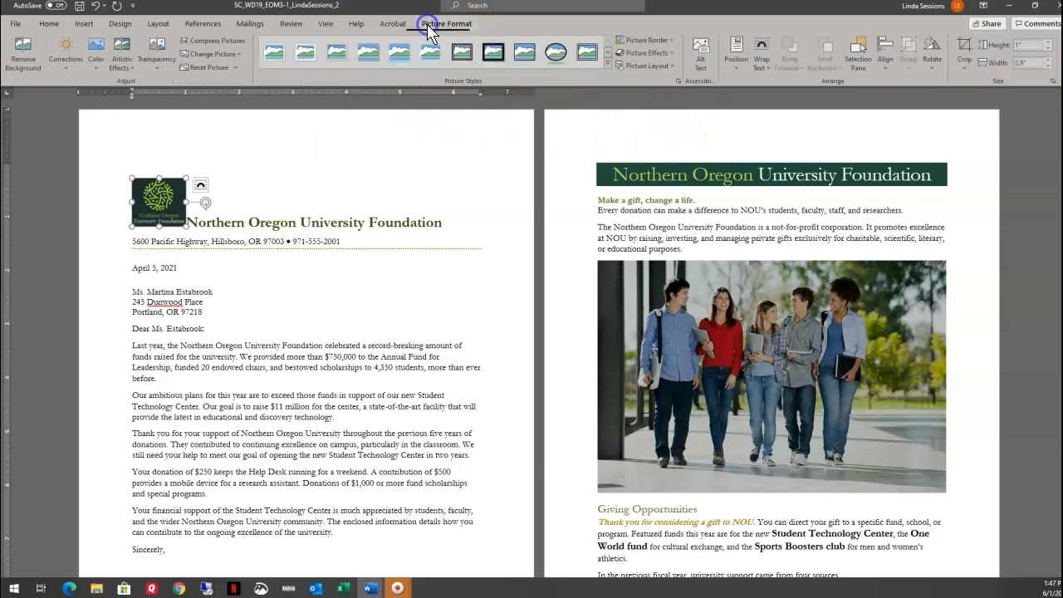
left_click(733, 70)
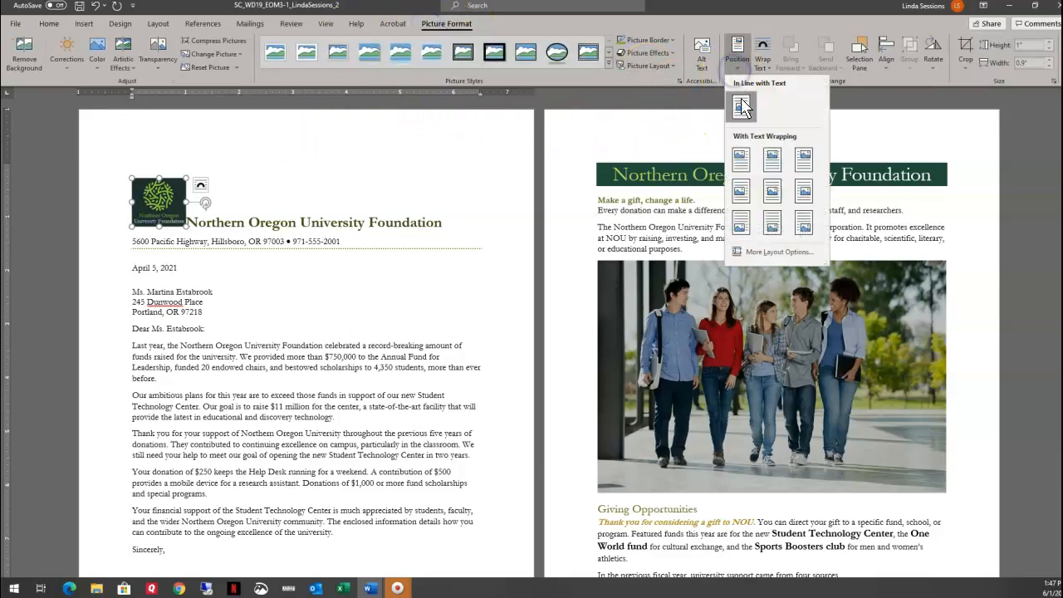
left_click(737, 165)
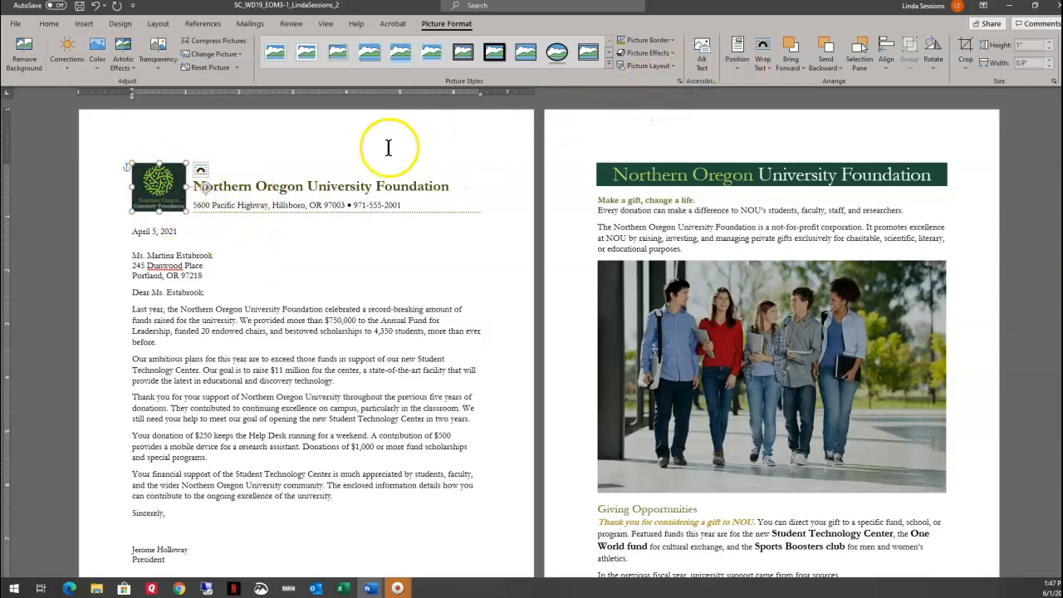
left_click(187, 237)
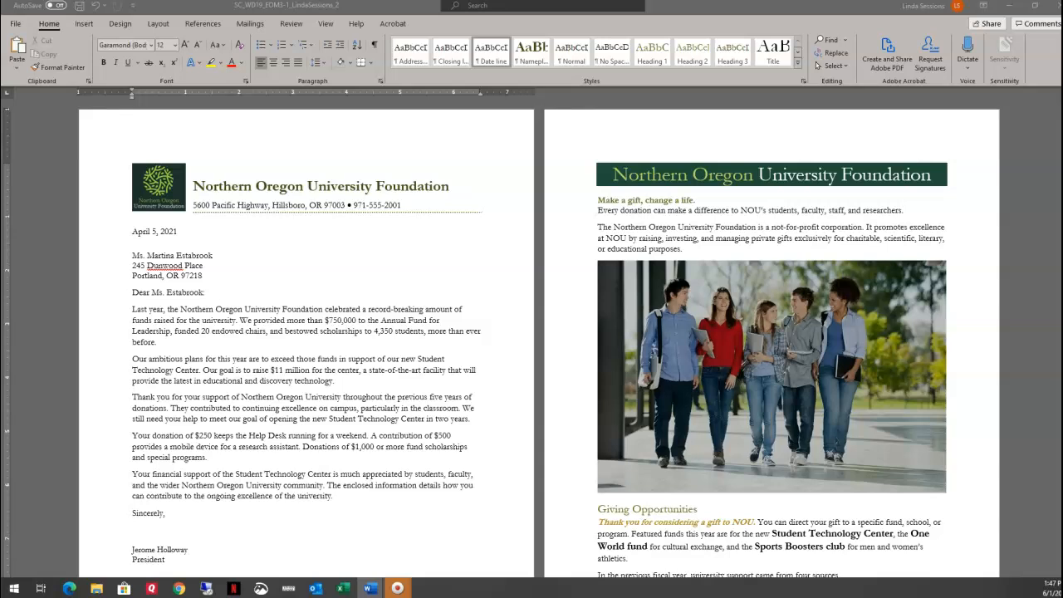
left_click(508, 219)
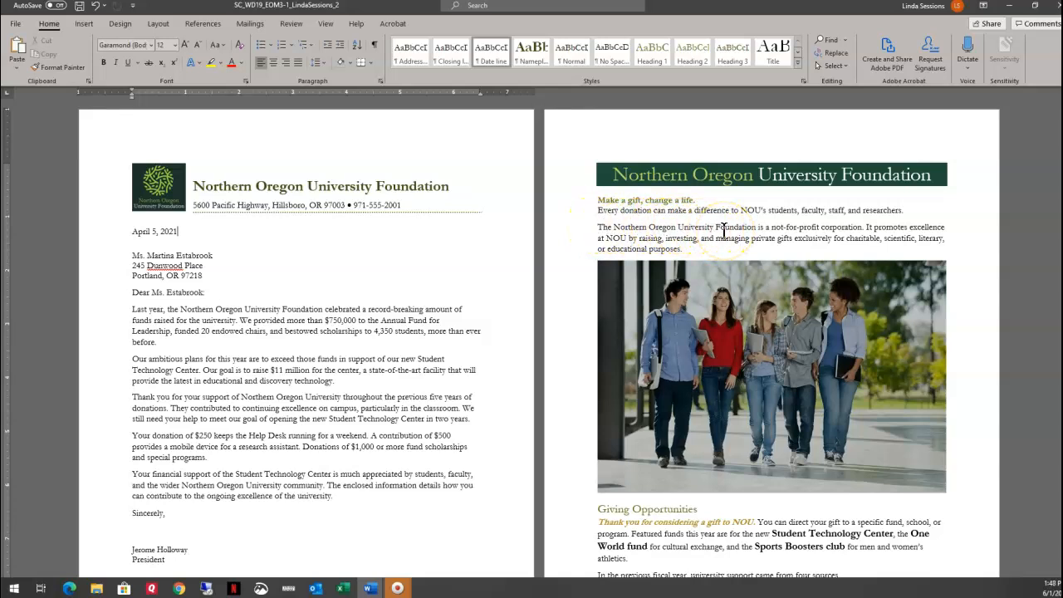
Step: Copy the formatting of "Make a gift, change a life" to "The Northern Oregon University Foundation" with Format Painter
left_click_drag(598, 200, 693, 200)
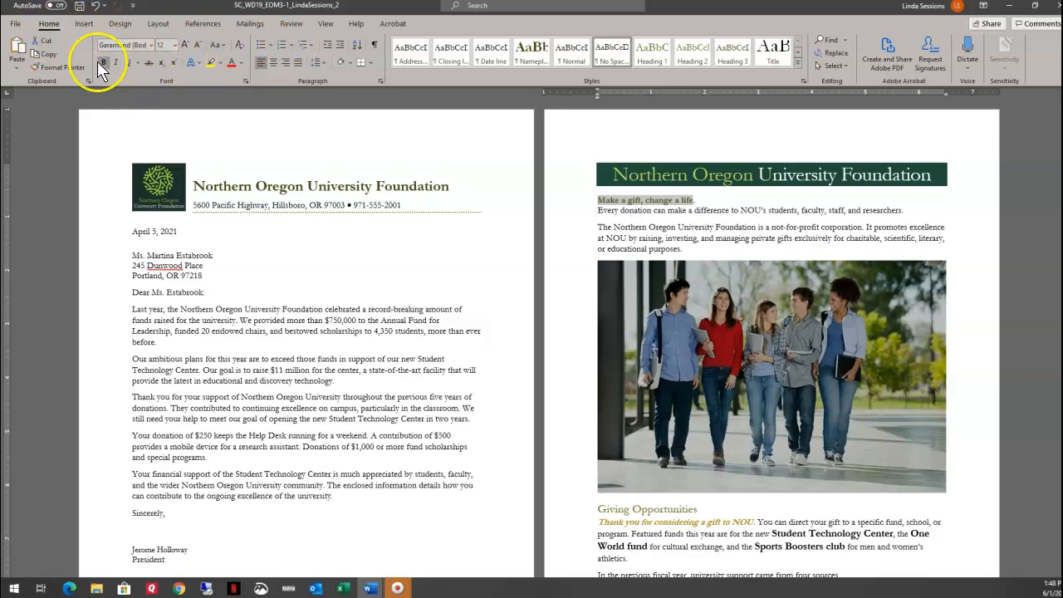
left_click(41, 68)
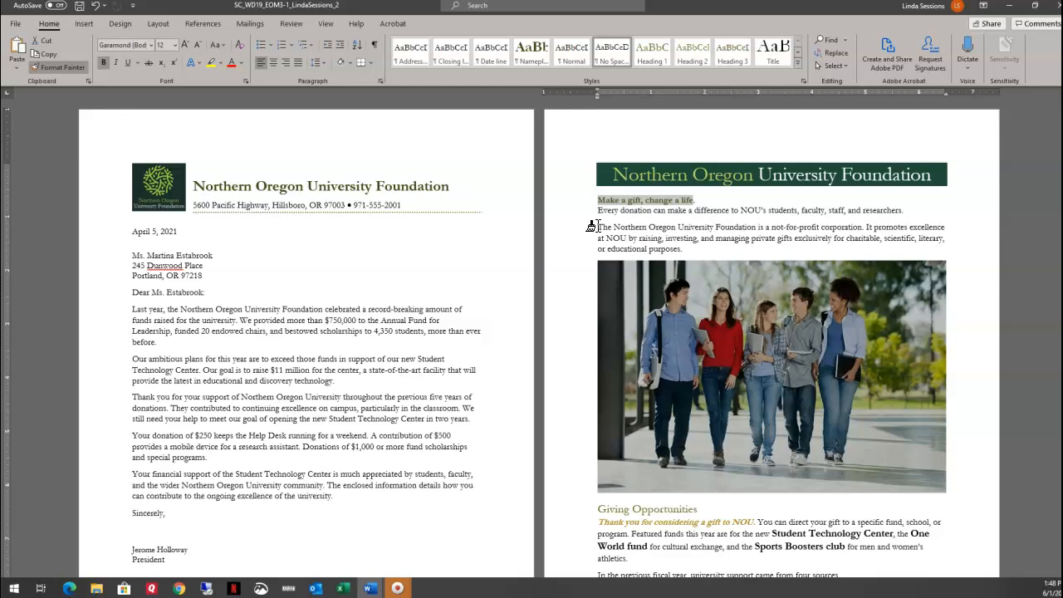
left_click_drag(592, 226, 756, 227)
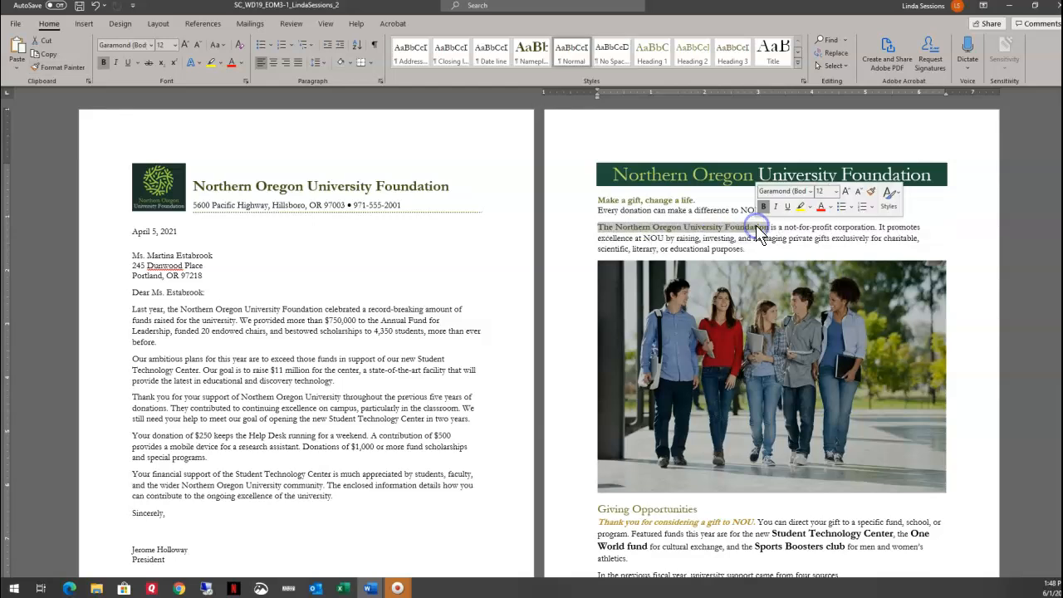
left_click(818, 241)
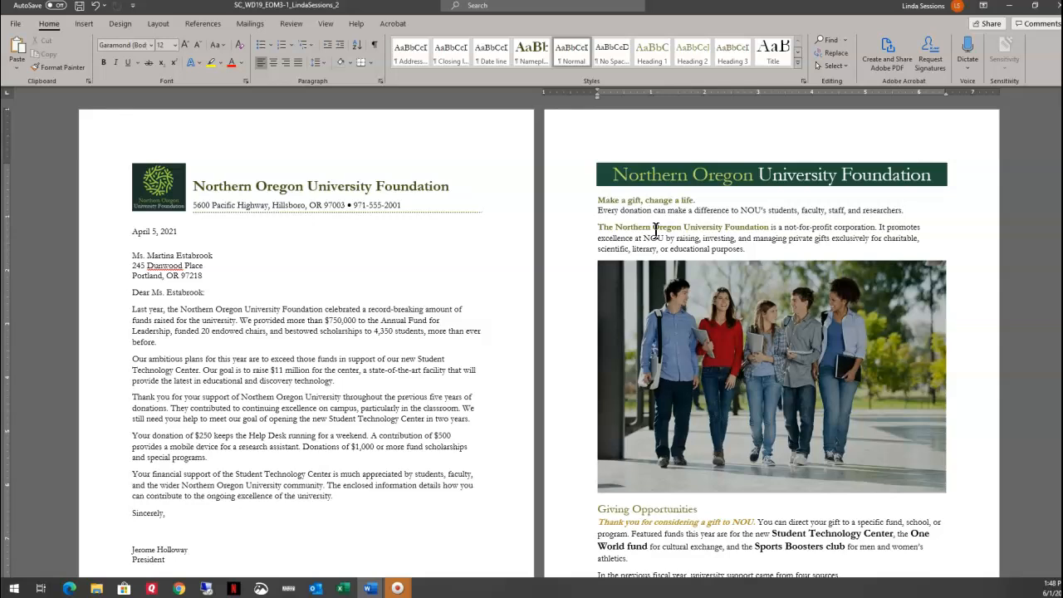
Step: Correct the student photo on the second page to Brightness +20% and Contrast +20%
left_click(761, 307)
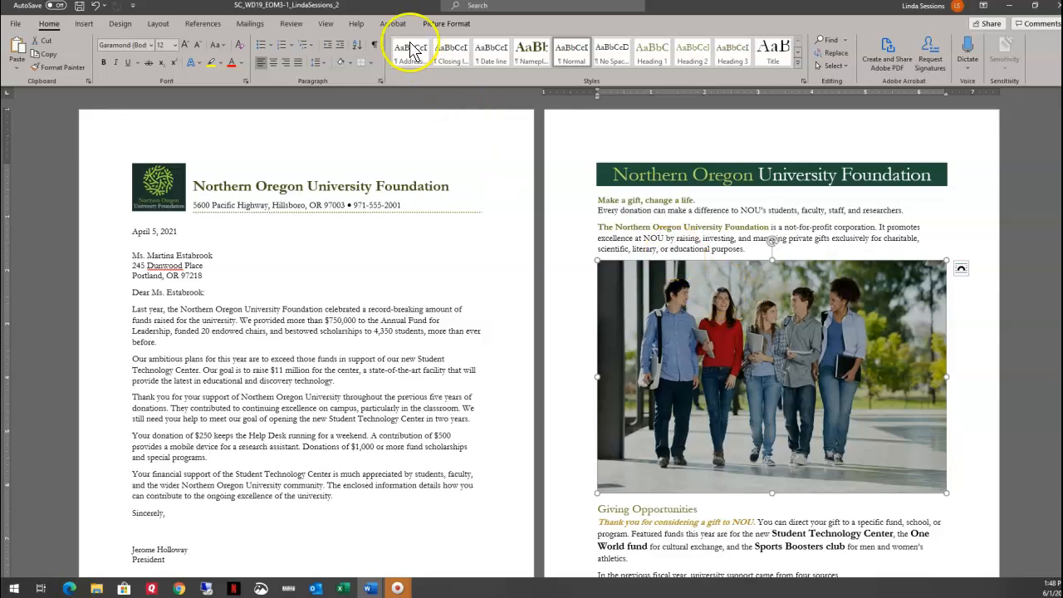
left_click(447, 25)
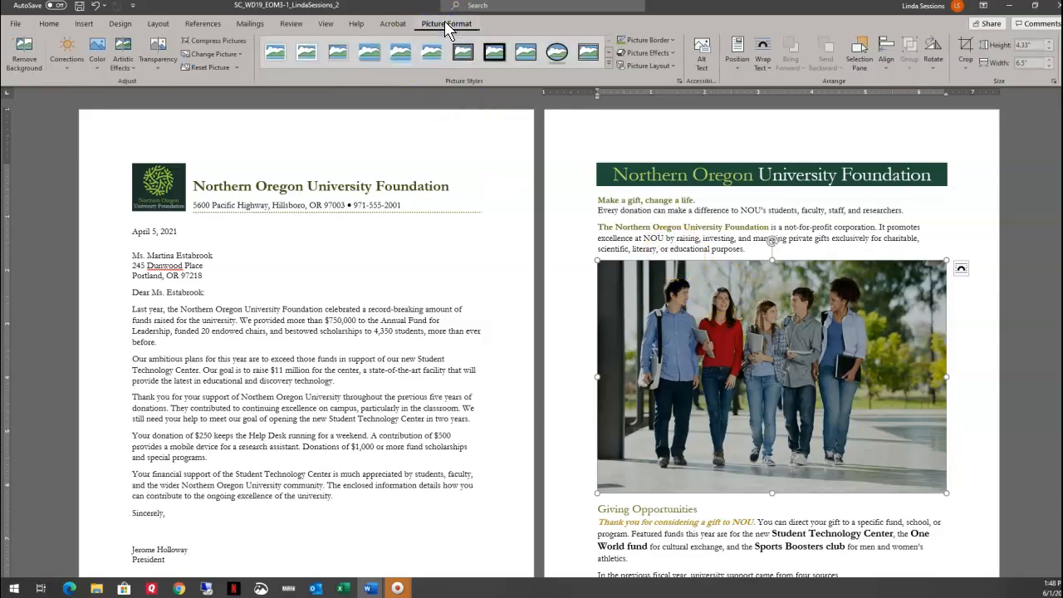
left_click(68, 67)
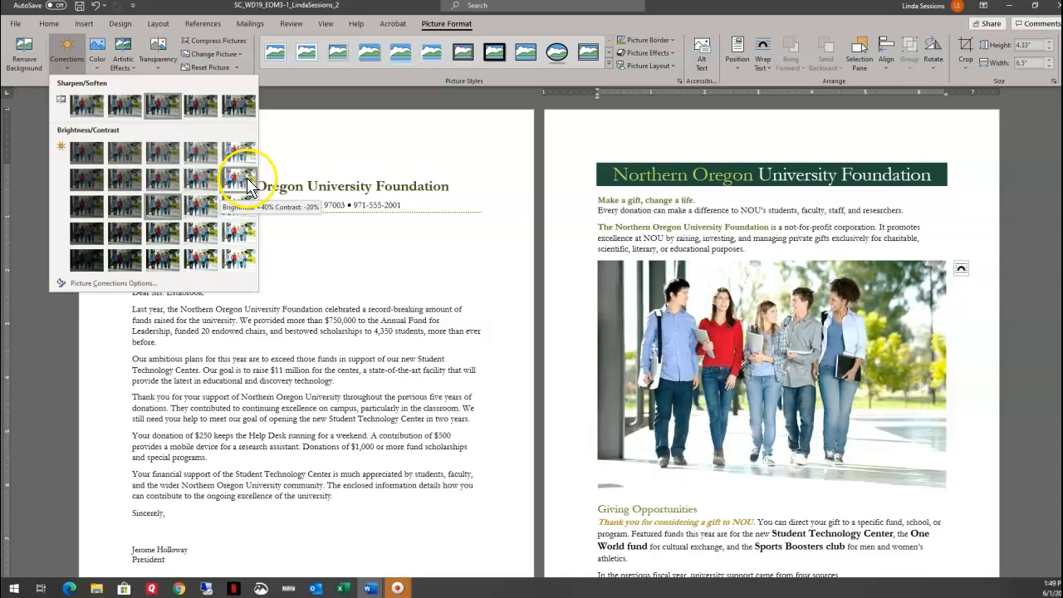
left_click(197, 238)
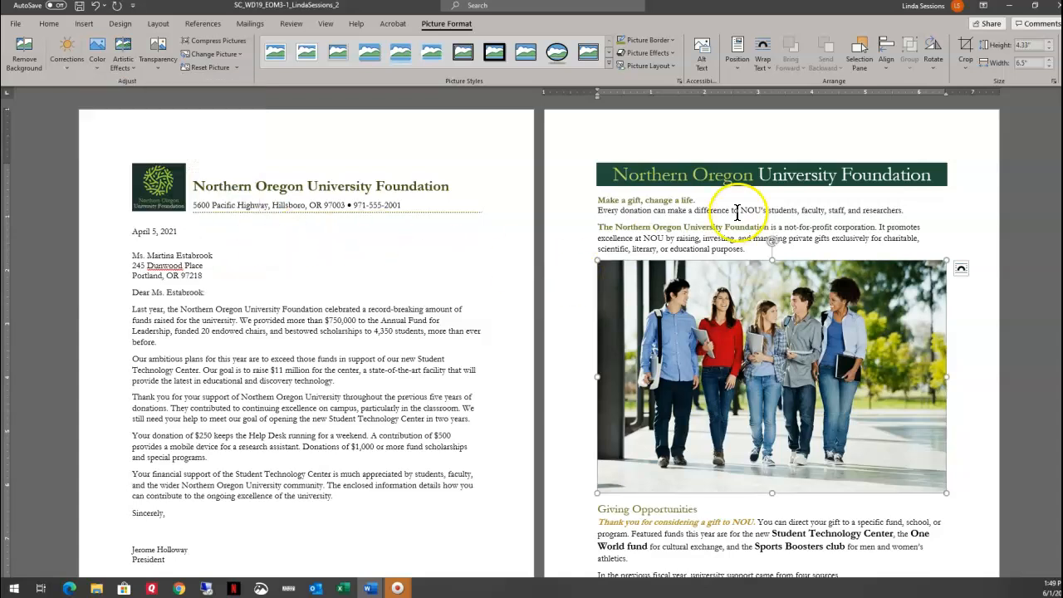
Step: Set the student photo's width to 5 inches
left_click(1027, 62)
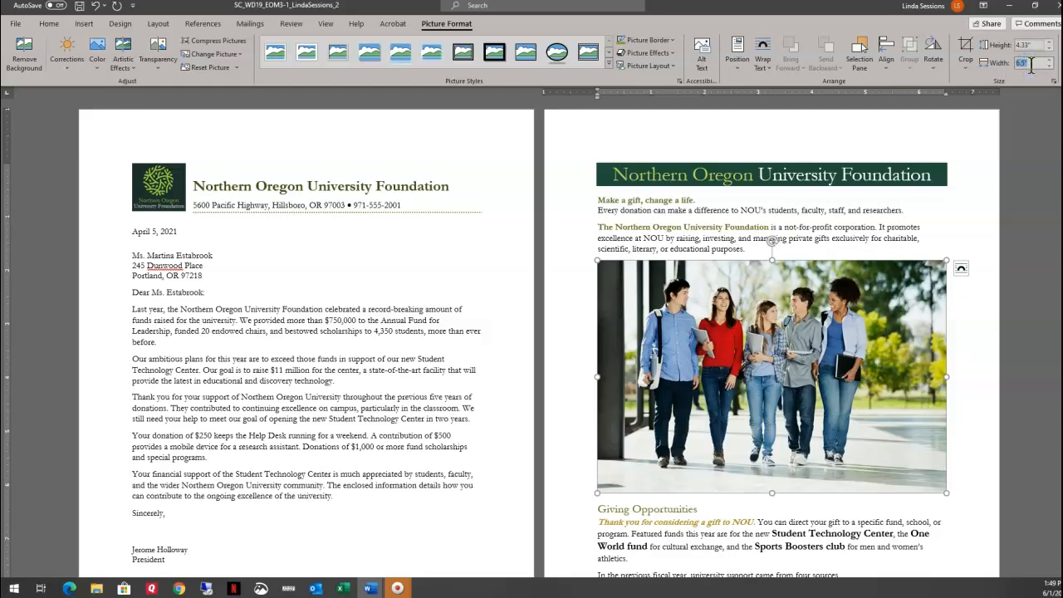
type("5")
key("Return")
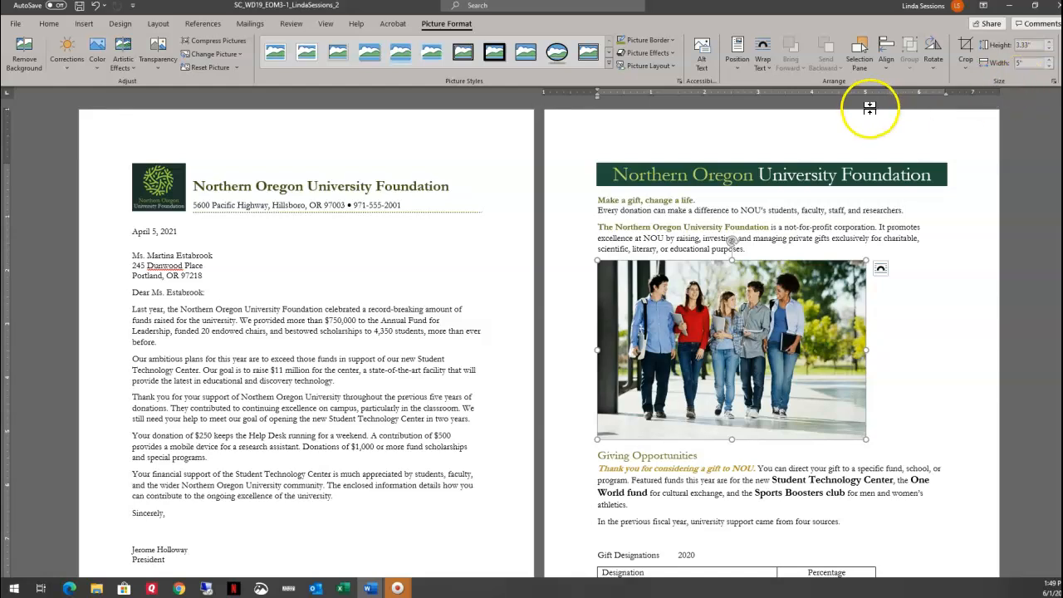
Step: Add the alt text "Group of five students walking on campus." to the student photo and close the alt text pane
left_click(700, 61)
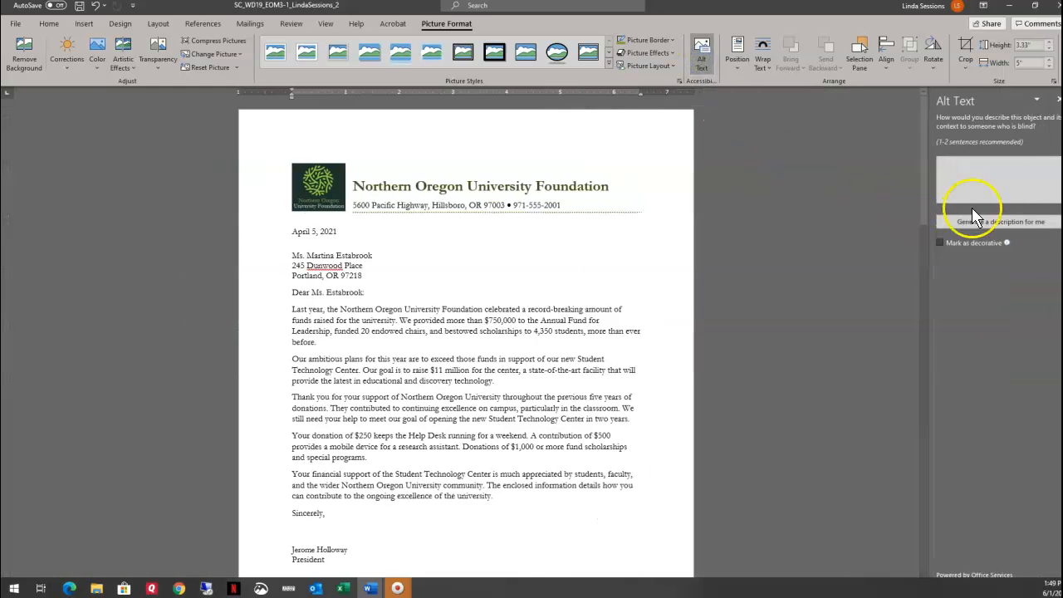
left_click(959, 169)
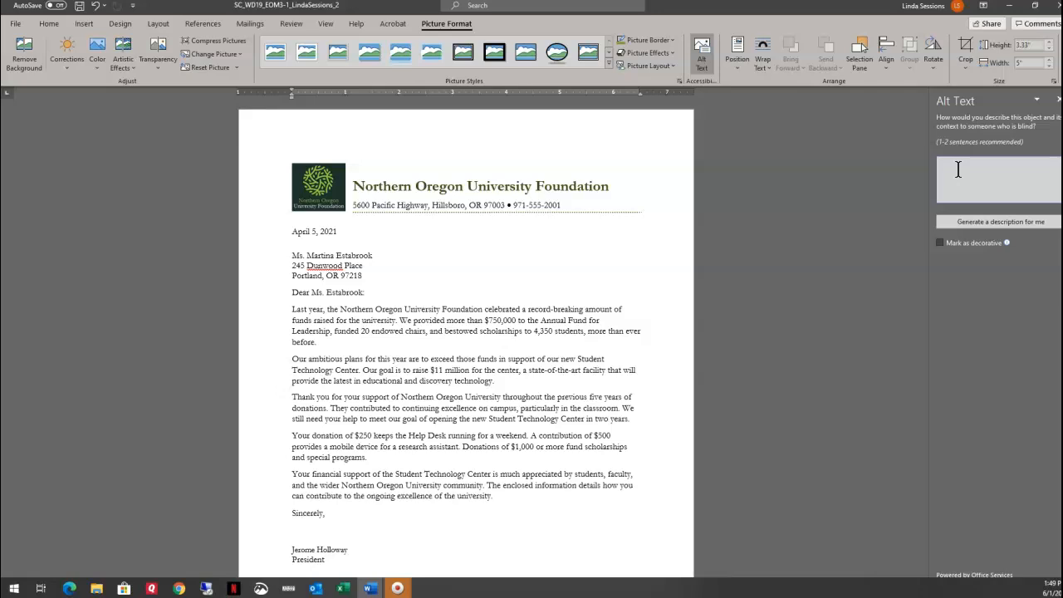
type("G")
type("roup of five students walking on campus.")
left_click(701, 60)
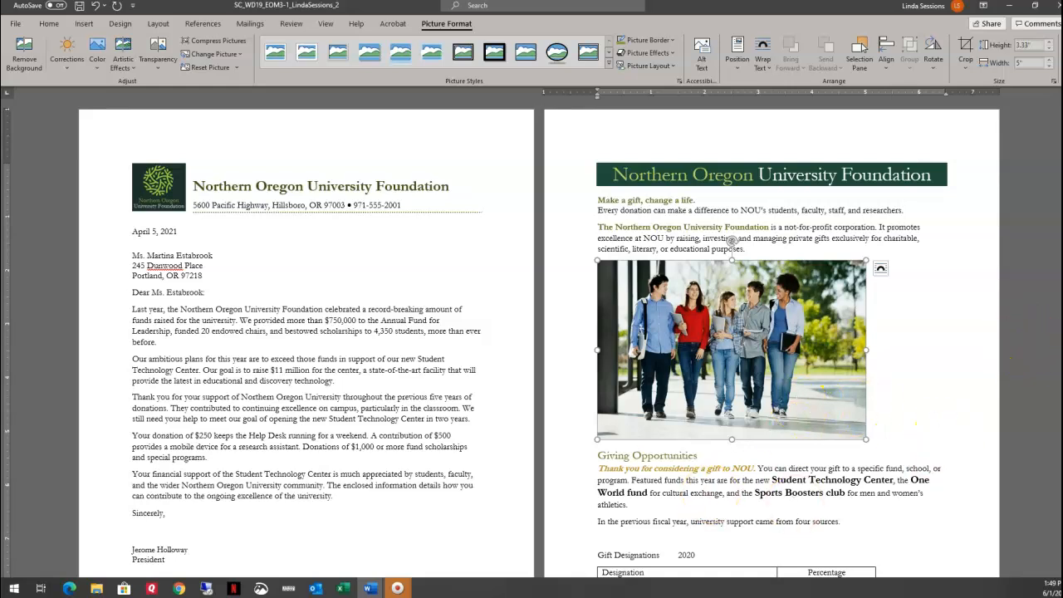
Step: Clear all formatting from the paragraph below the Giving Opportunities heading
scroll(937, 357, "down", 6)
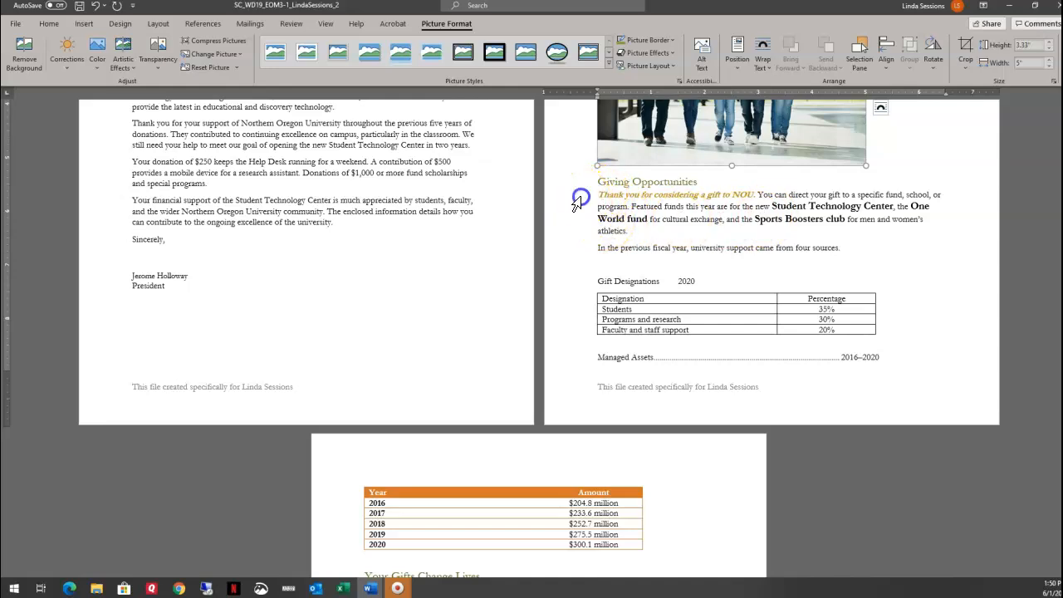
left_click_drag(566, 196, 567, 235)
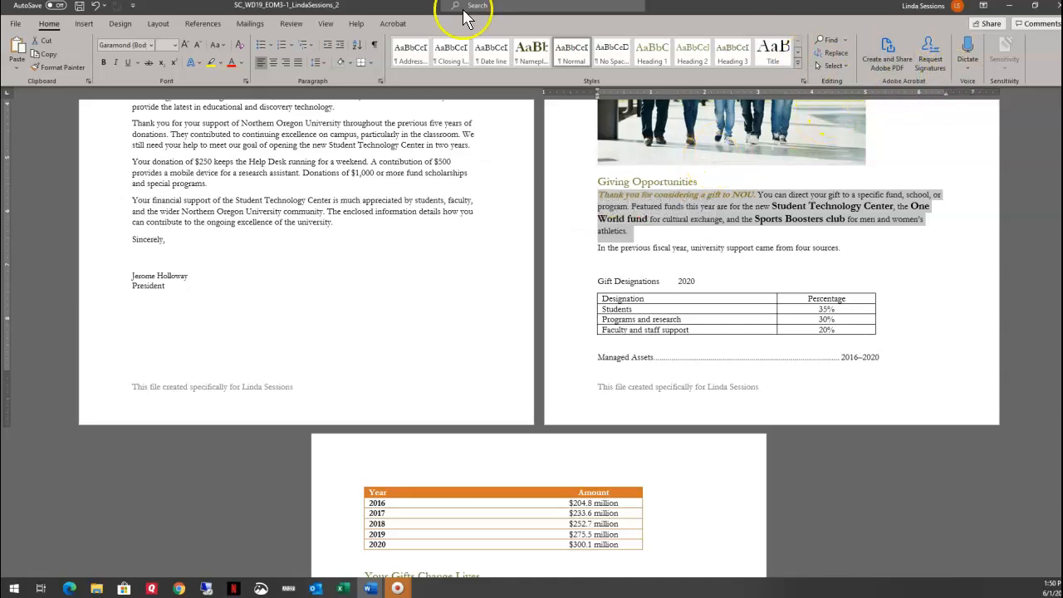
left_click(48, 25)
left_click(239, 47)
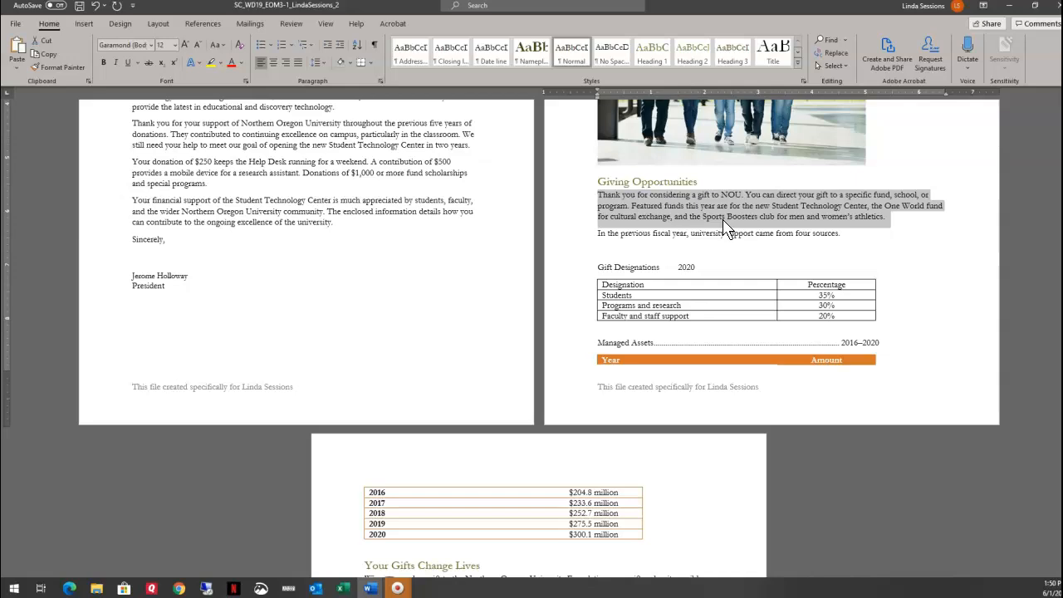
left_click(611, 248)
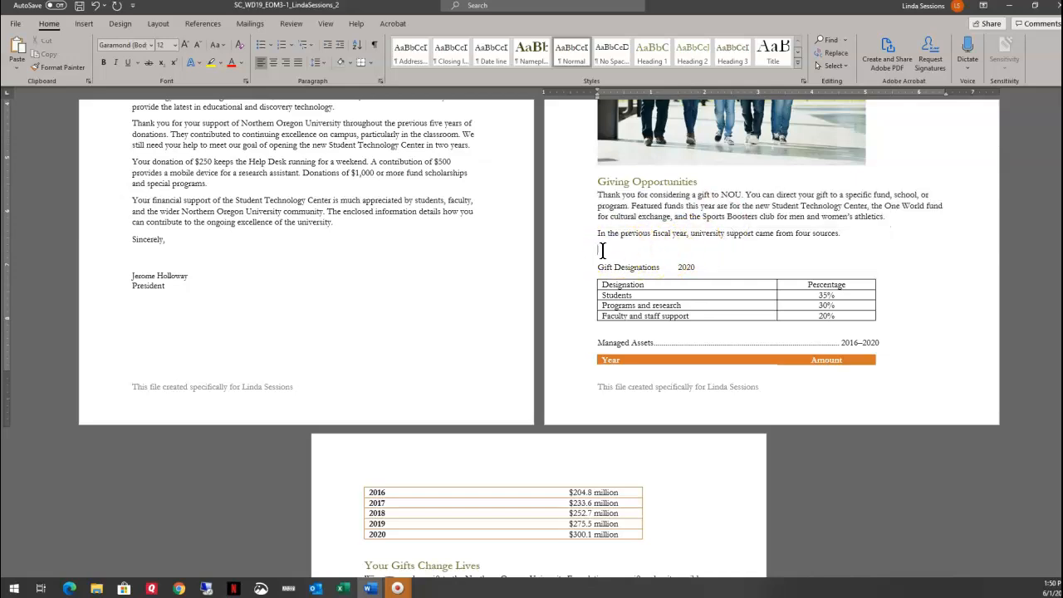
left_click(86, 24)
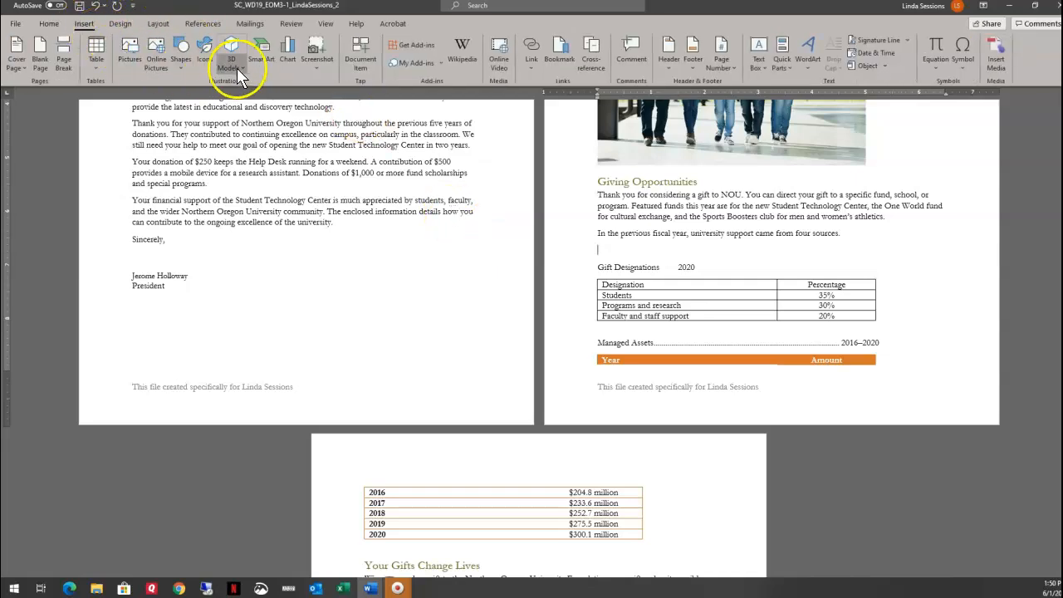
left_click(261, 57)
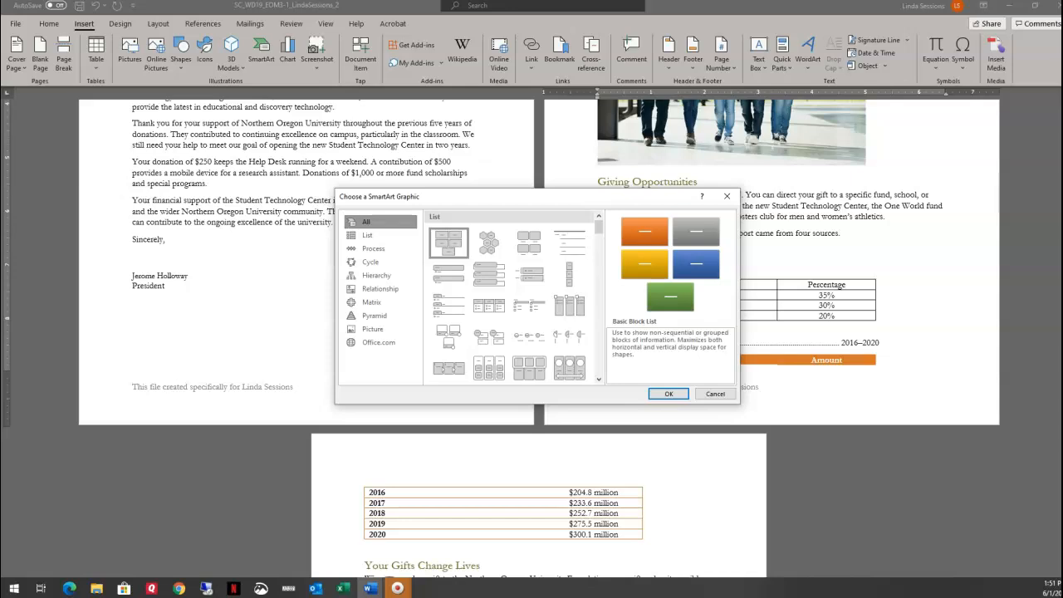
left_click(368, 235)
left_click(370, 263)
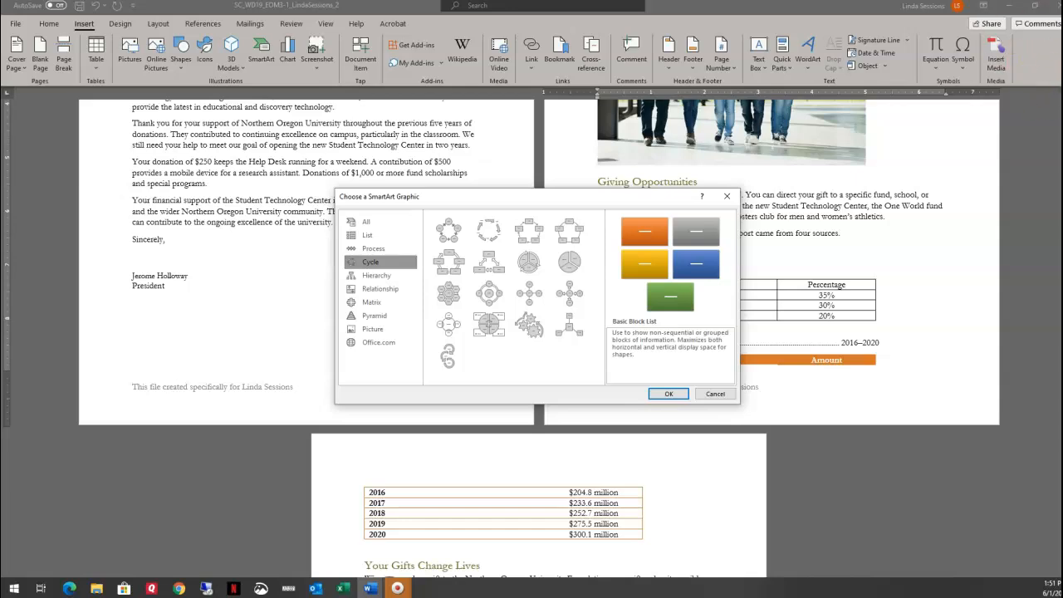
left_click(366, 221)
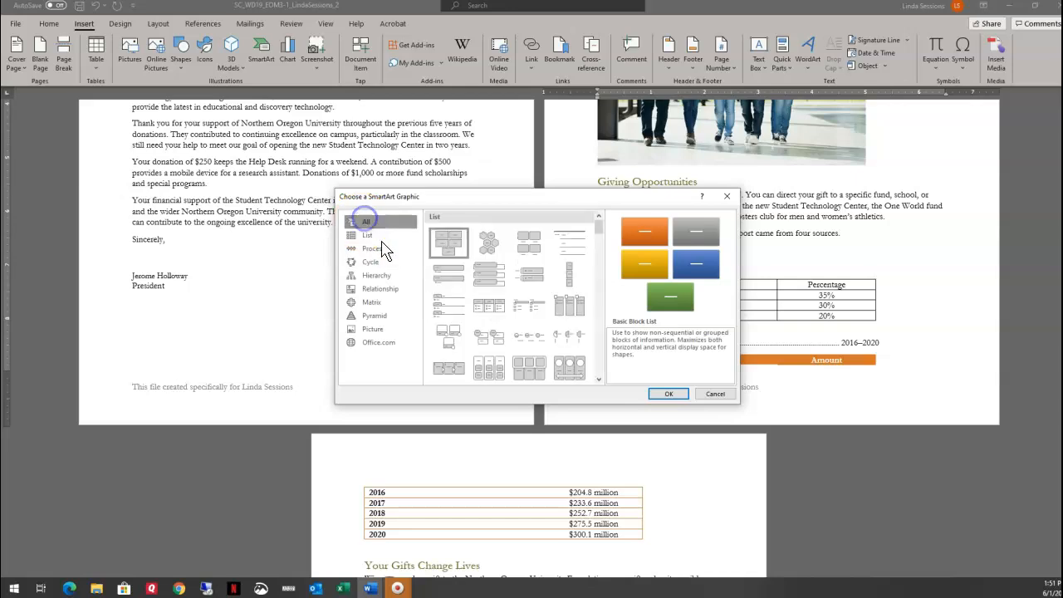
left_click(727, 195)
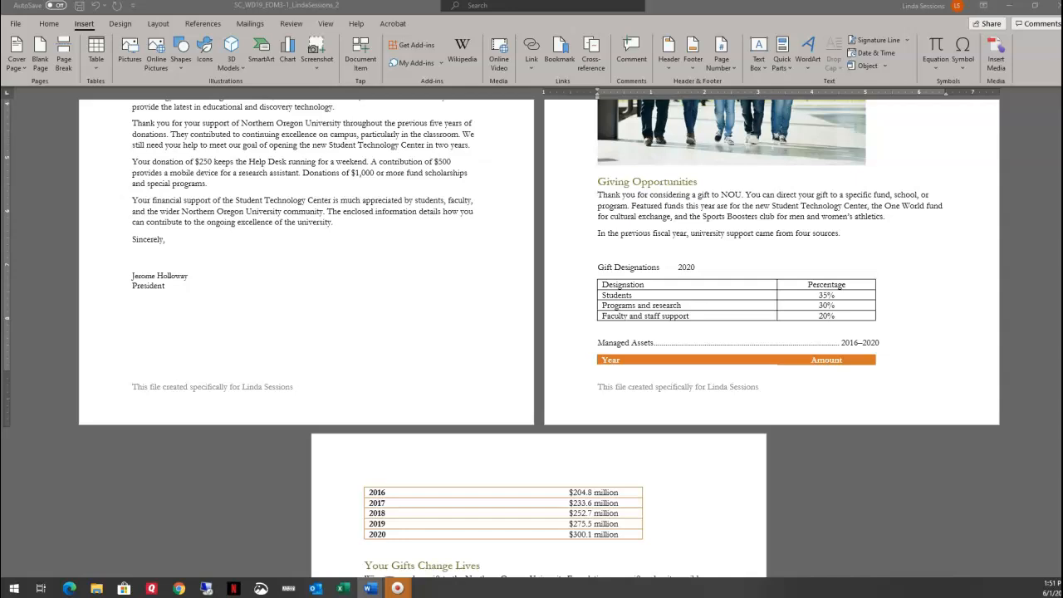
Step: Check the sample graphic in the instructions document and insert a Linear Venn SmartArt graphic in the blank paragraph above Gift Designations
left_click_drag(1062, 89, 704, 77)
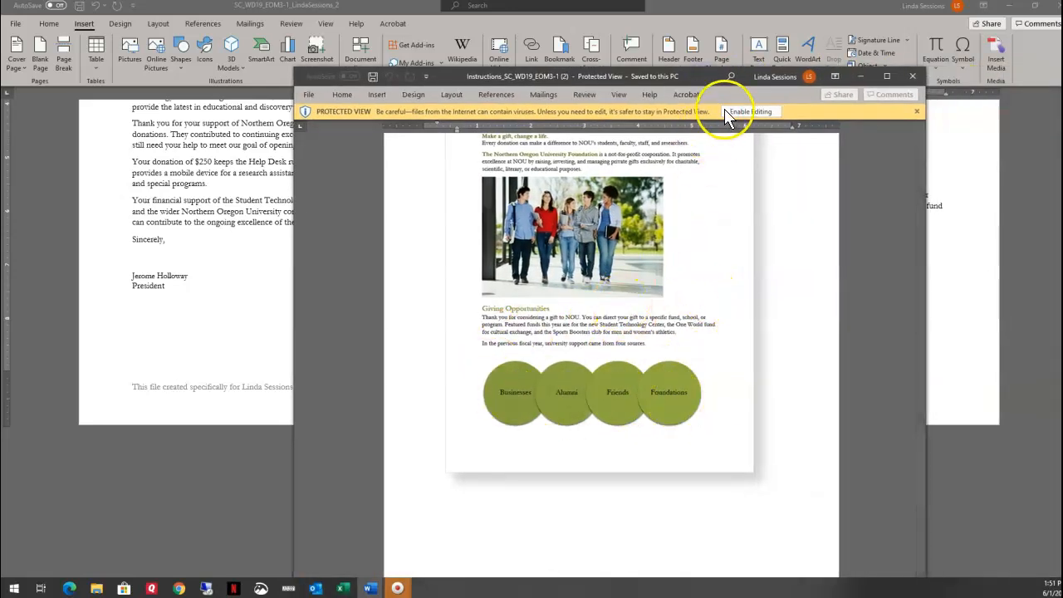
left_click_drag(711, 72, 1062, 70)
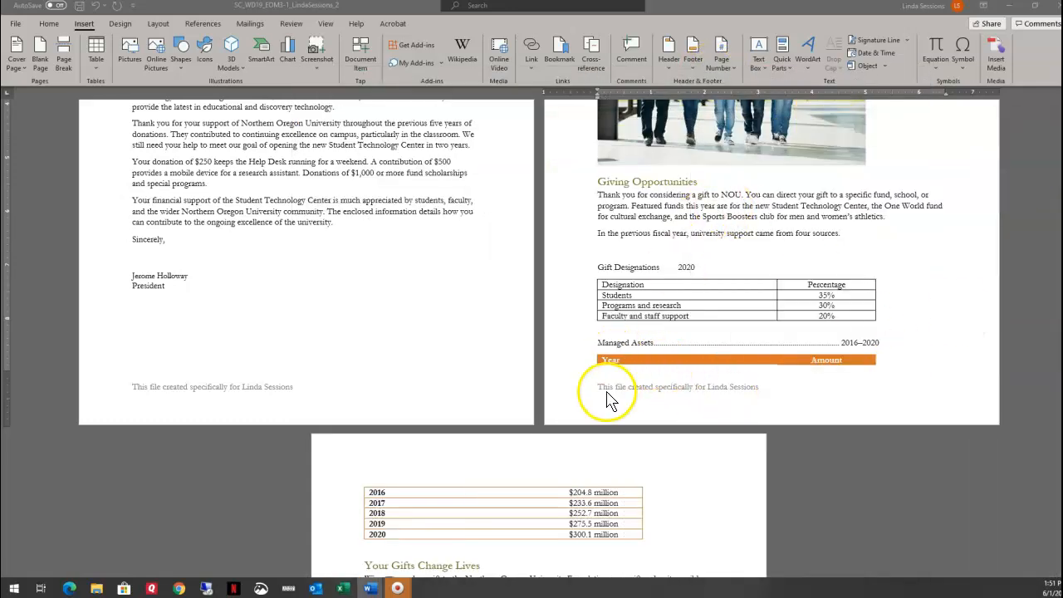
left_click(594, 245)
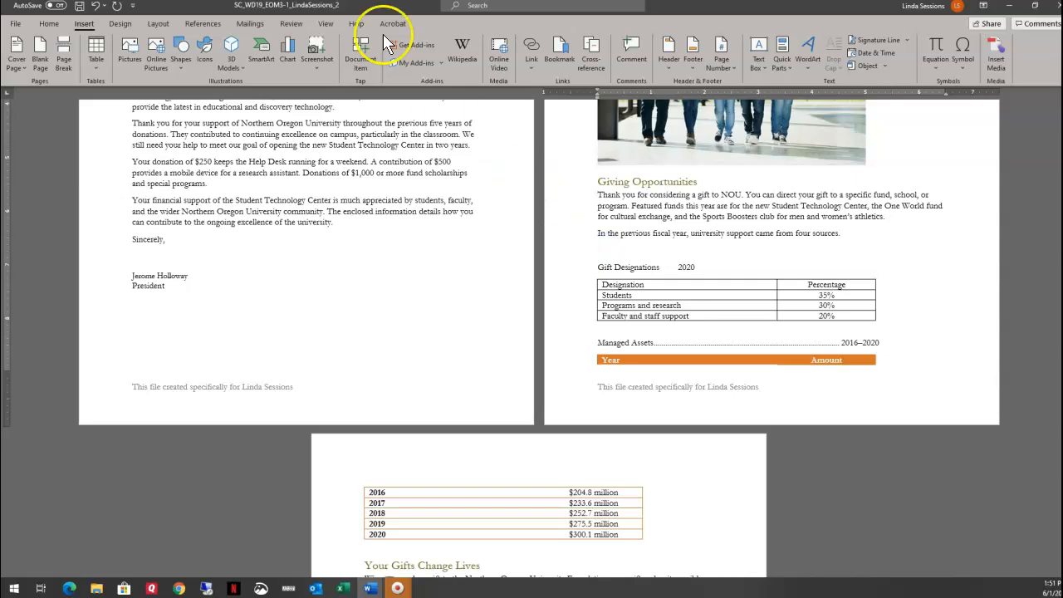
left_click(262, 62)
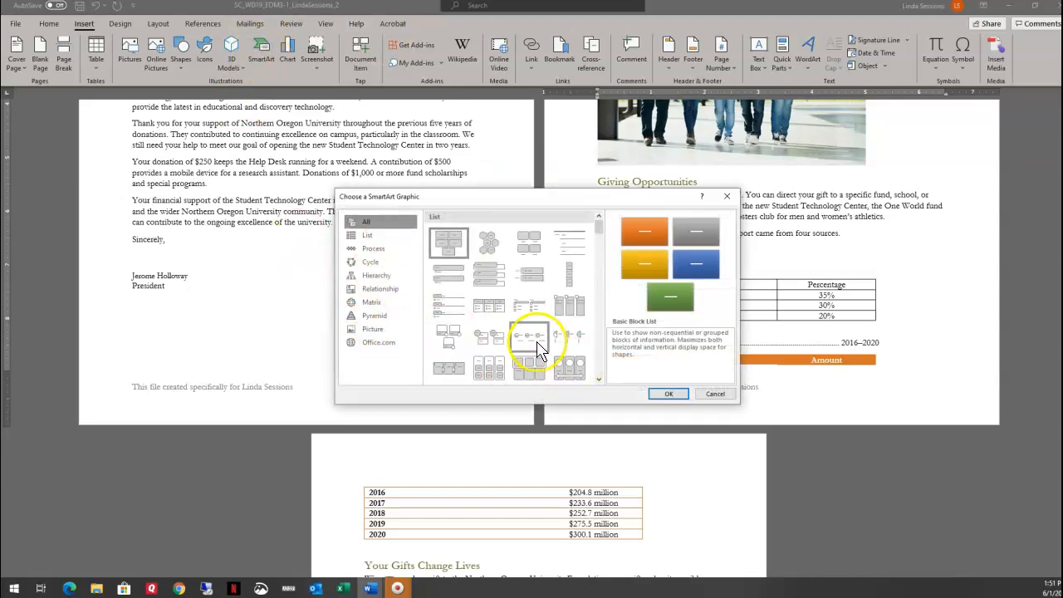
left_click(597, 380)
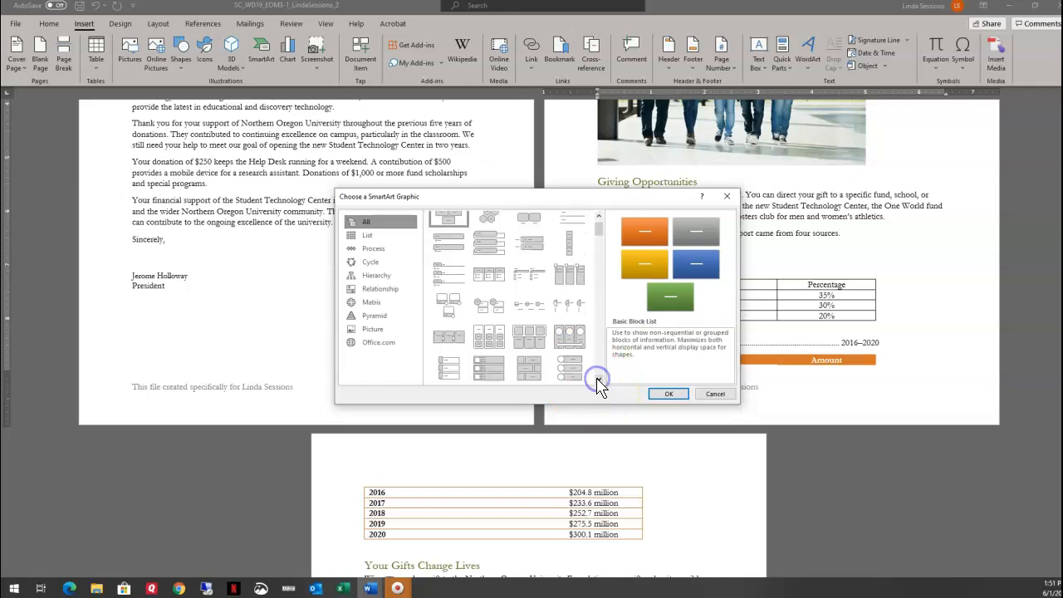
left_click(598, 381)
left_click(598, 380)
left_click(598, 381)
left_click(598, 381)
left_click(598, 381)
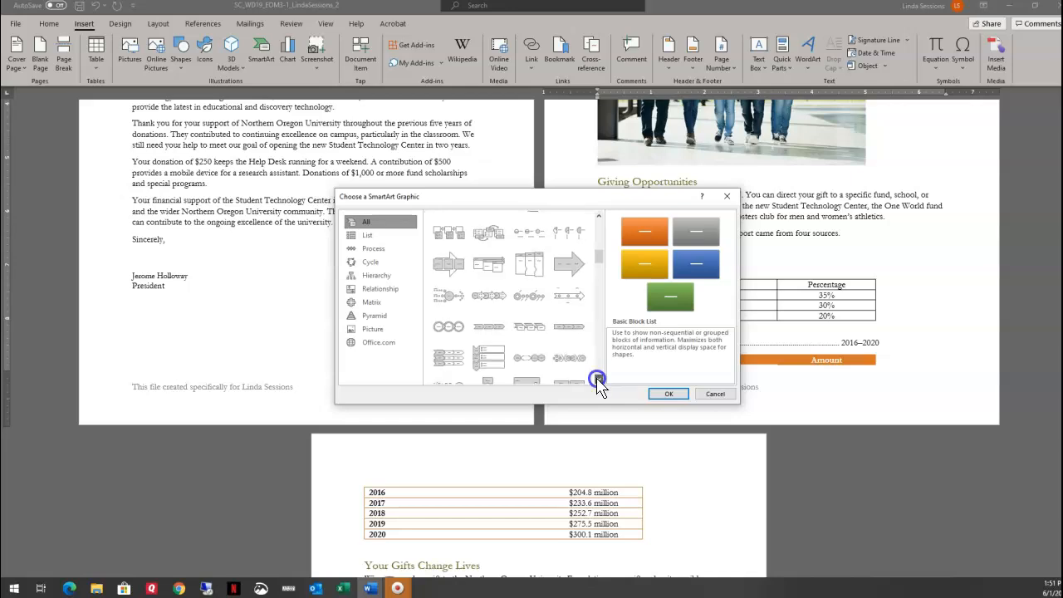
left_click(598, 380)
left_click(598, 380)
left_click(598, 380)
left_click(598, 380)
left_click(598, 380)
left_click(598, 381)
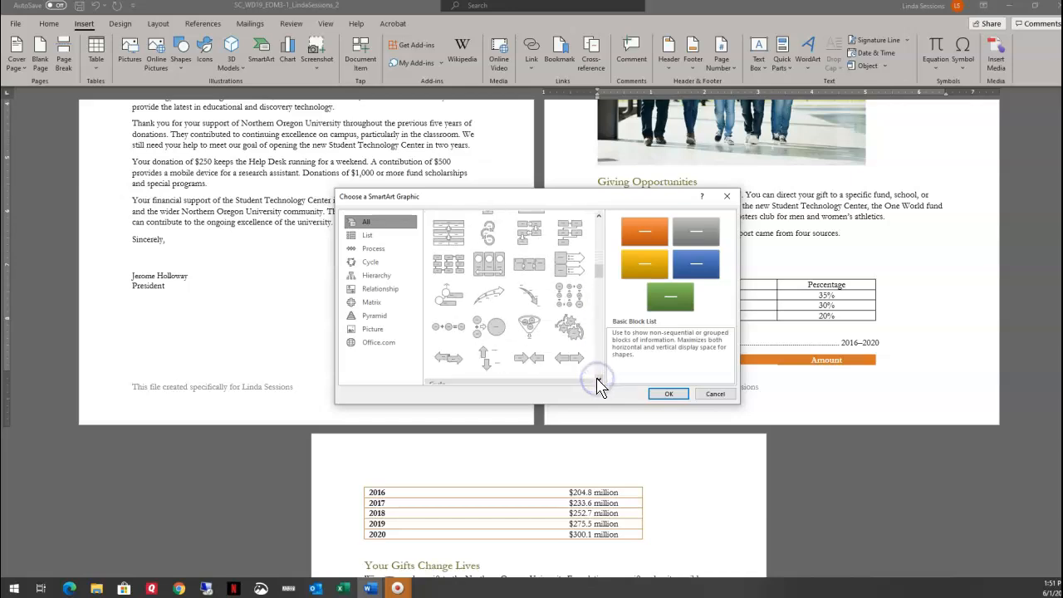
left_click(598, 380)
left_click(598, 380)
left_click(598, 380)
left_click(598, 381)
left_click(598, 380)
left_click(598, 380)
left_click(598, 380)
left_click(598, 380)
left_click(598, 381)
left_click(598, 381)
left_click(598, 380)
left_click(598, 380)
left_click(598, 380)
left_click(598, 381)
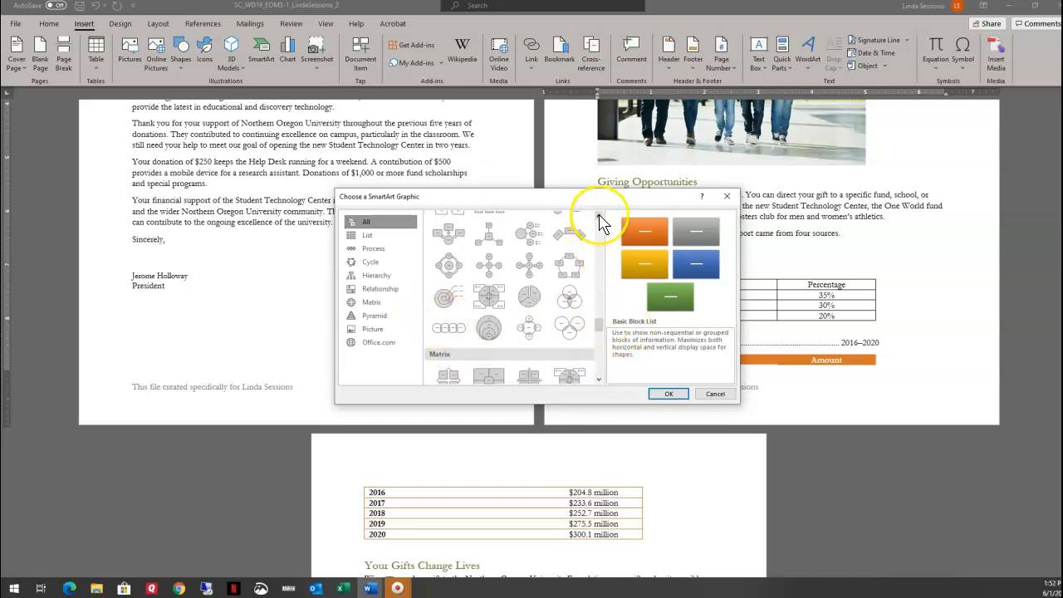
left_click(599, 217)
left_click(599, 217)
left_click(599, 217)
left_click(599, 218)
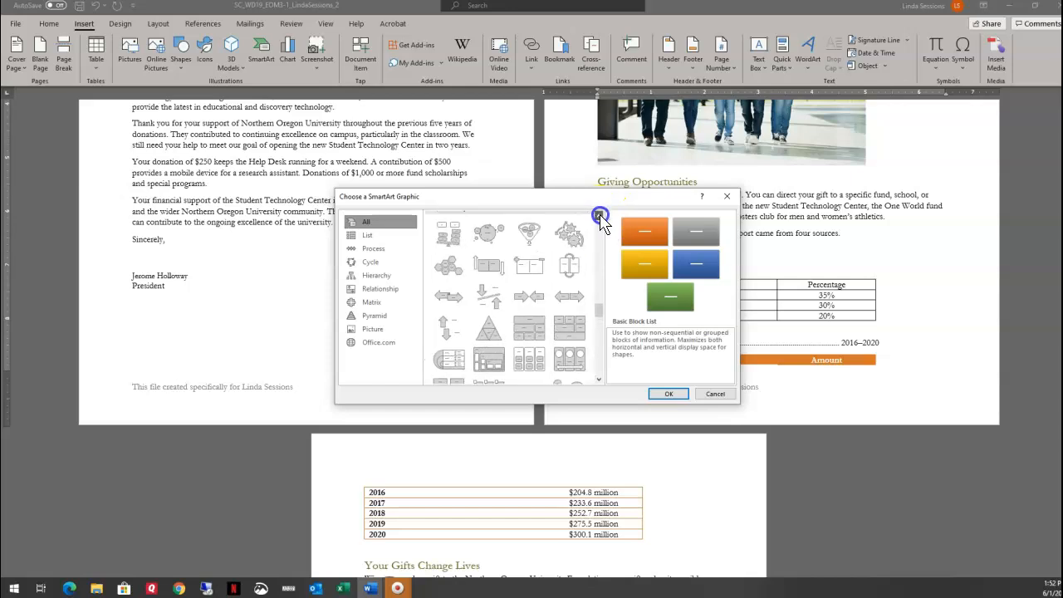
left_click(598, 218)
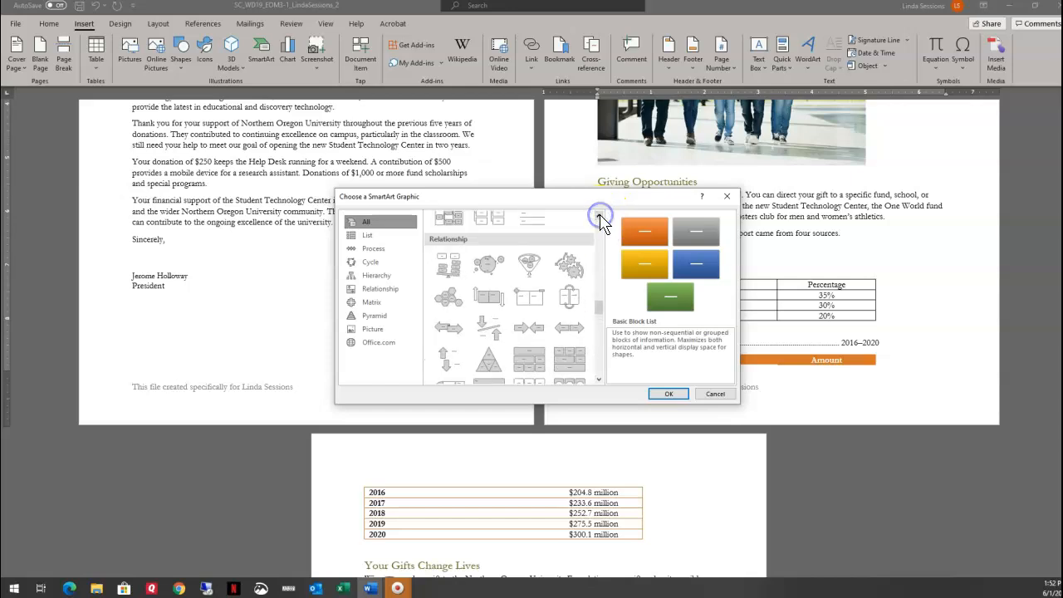
left_click(599, 379)
left_click(599, 379)
left_click(599, 379)
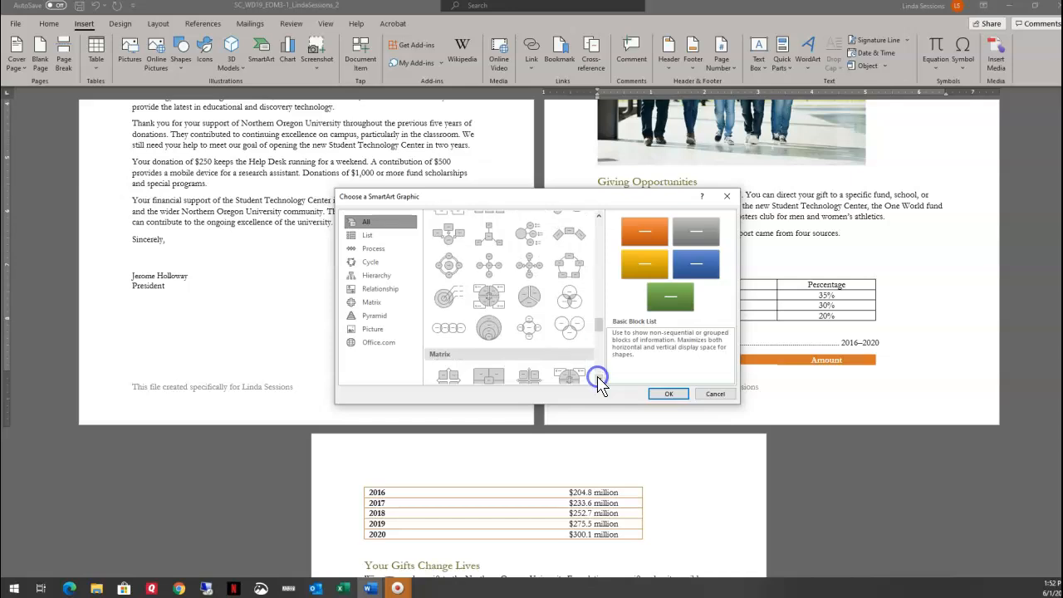
left_click(456, 341)
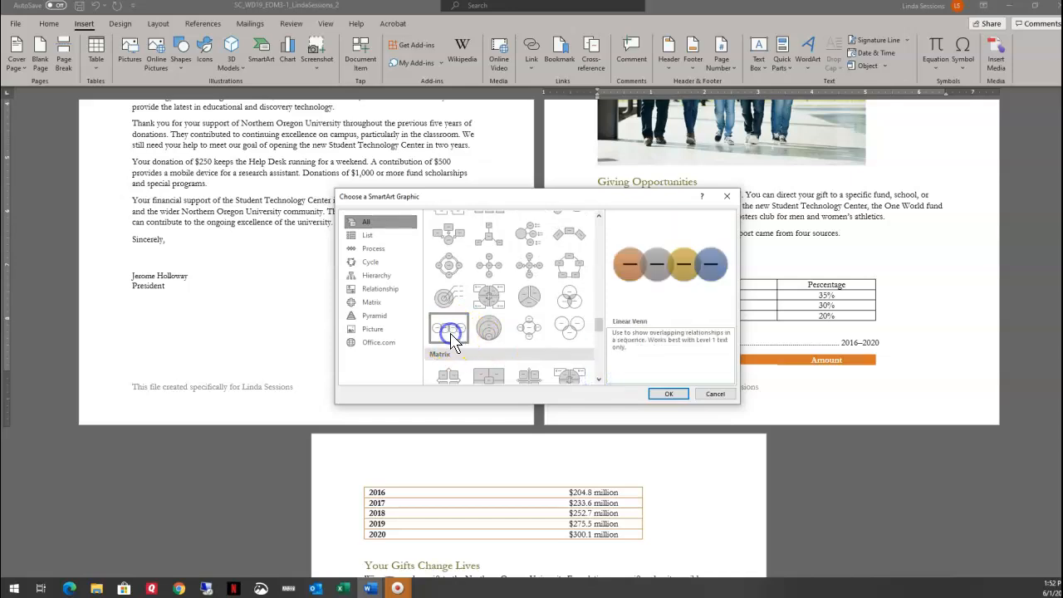
left_click(668, 395)
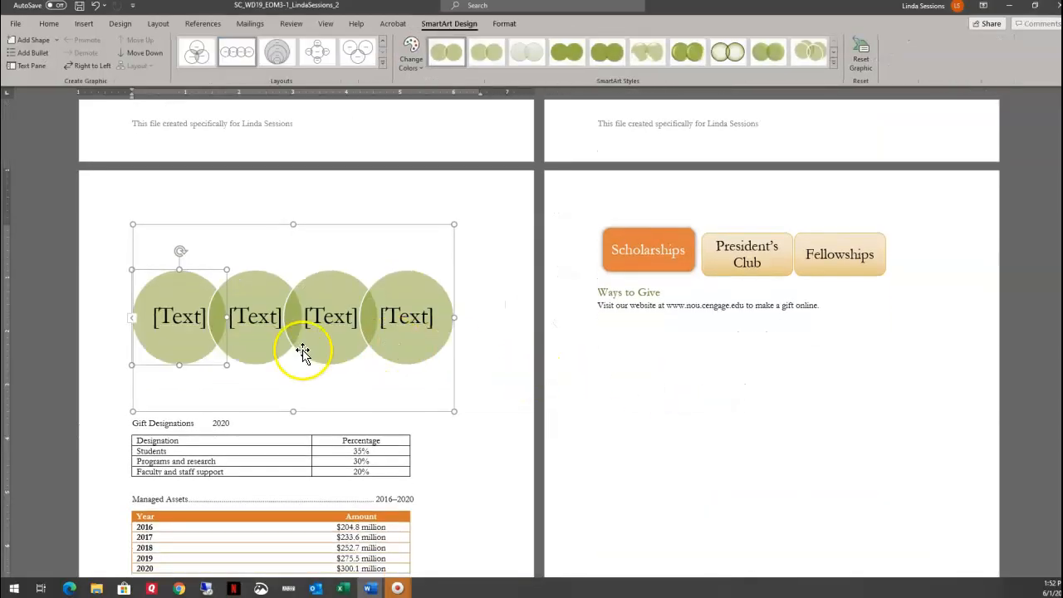